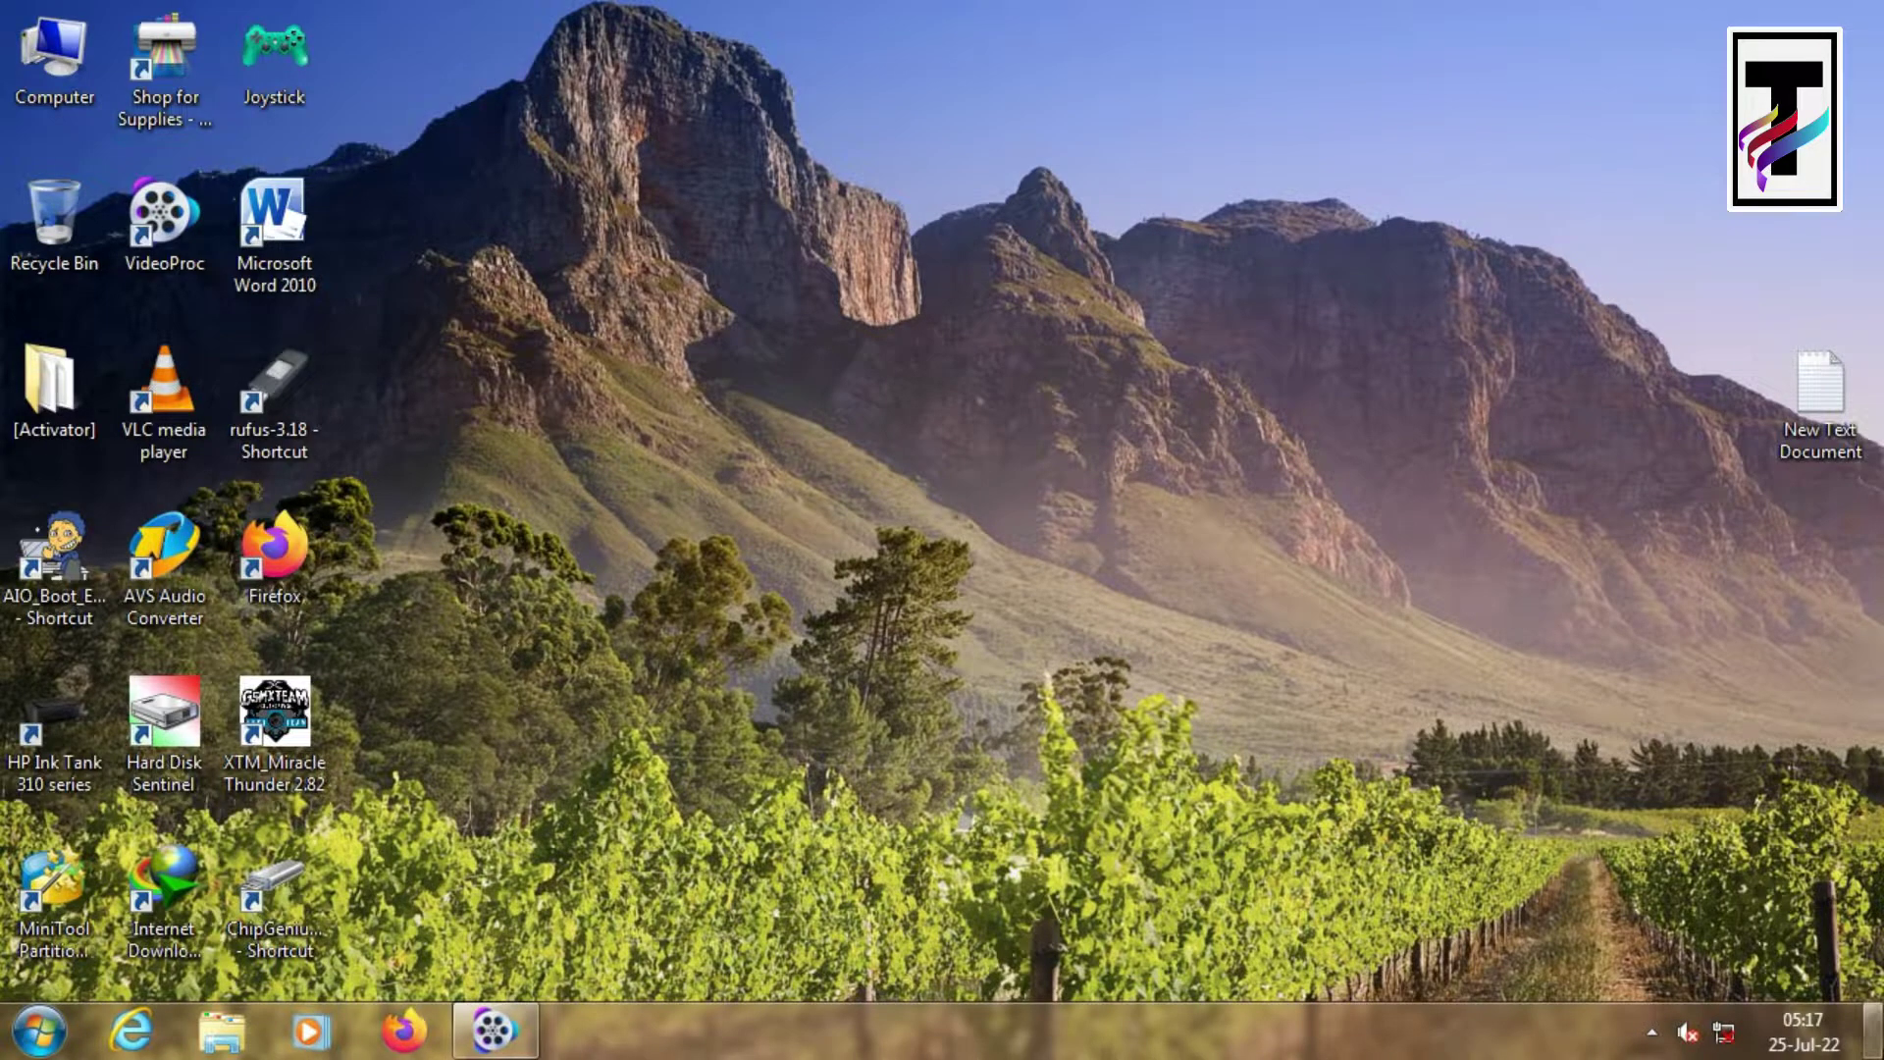
{"action": "right_click", "coordinate": [649, 179]}
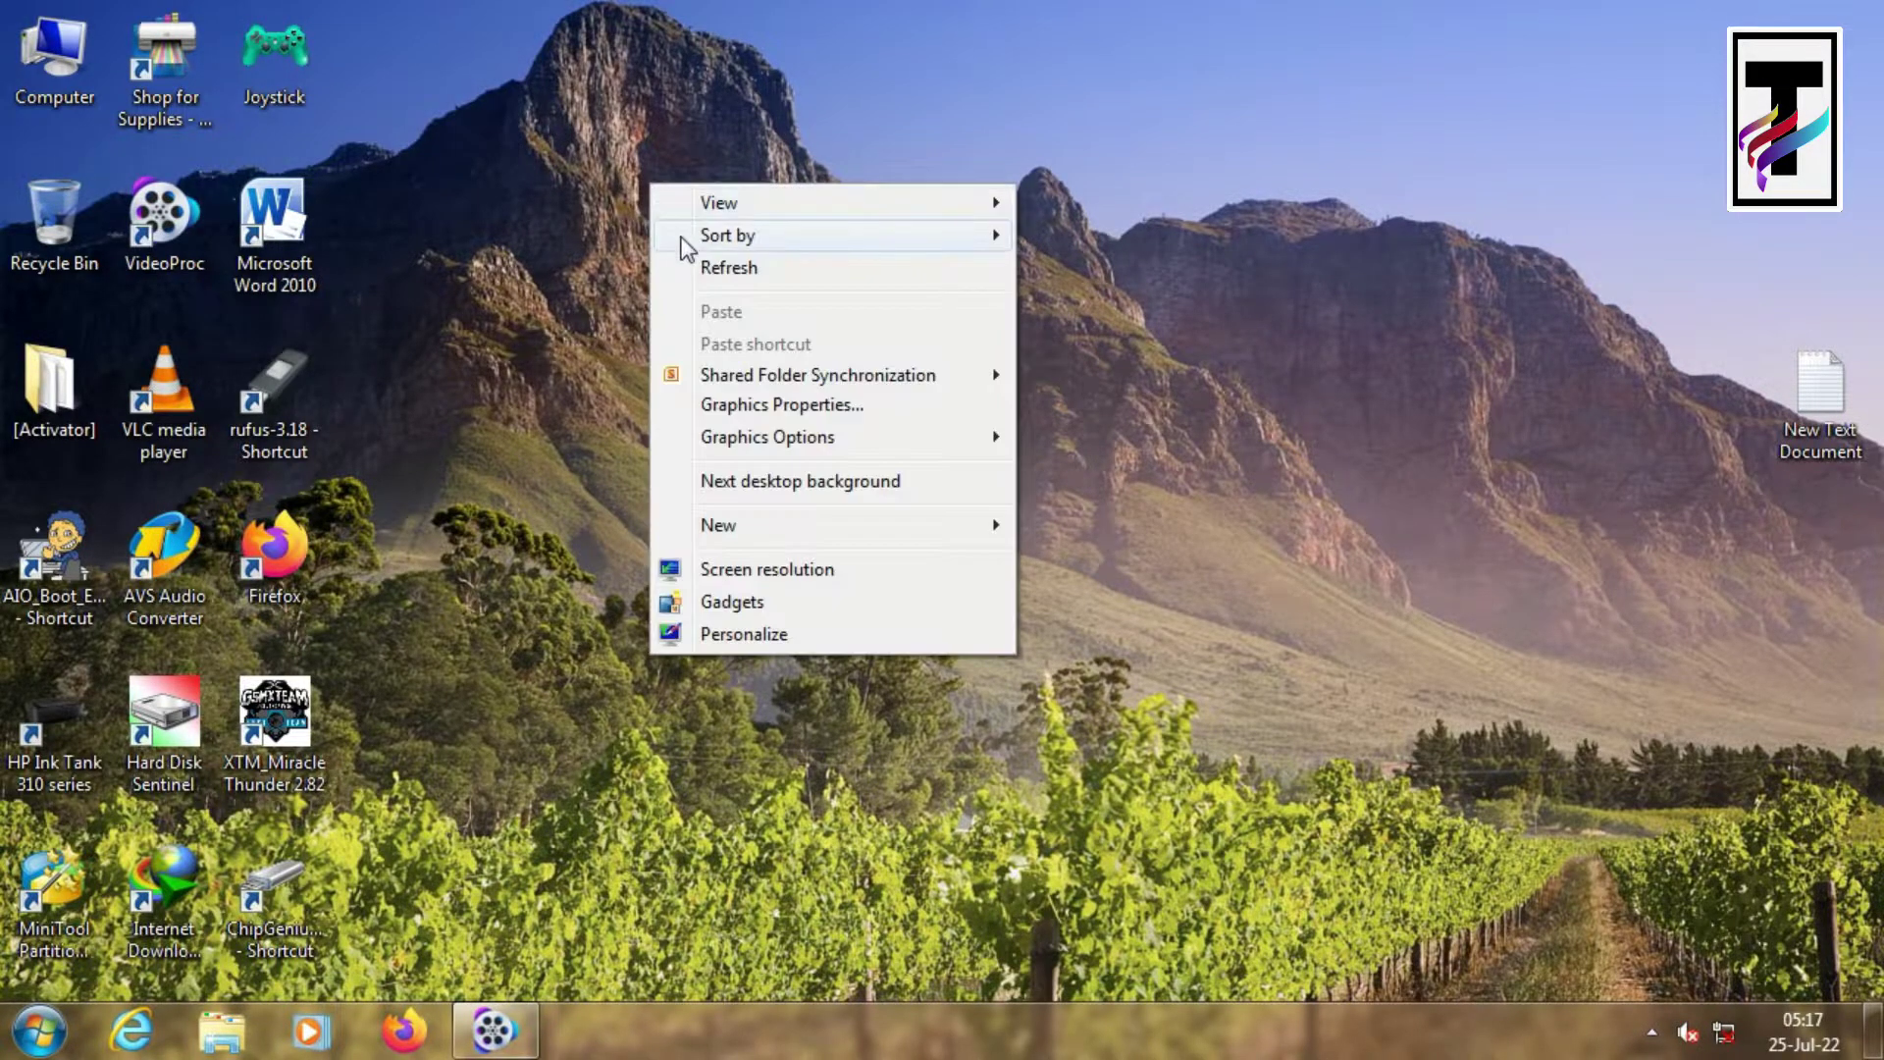
{"action": "left_click", "coordinate": [697, 263]}
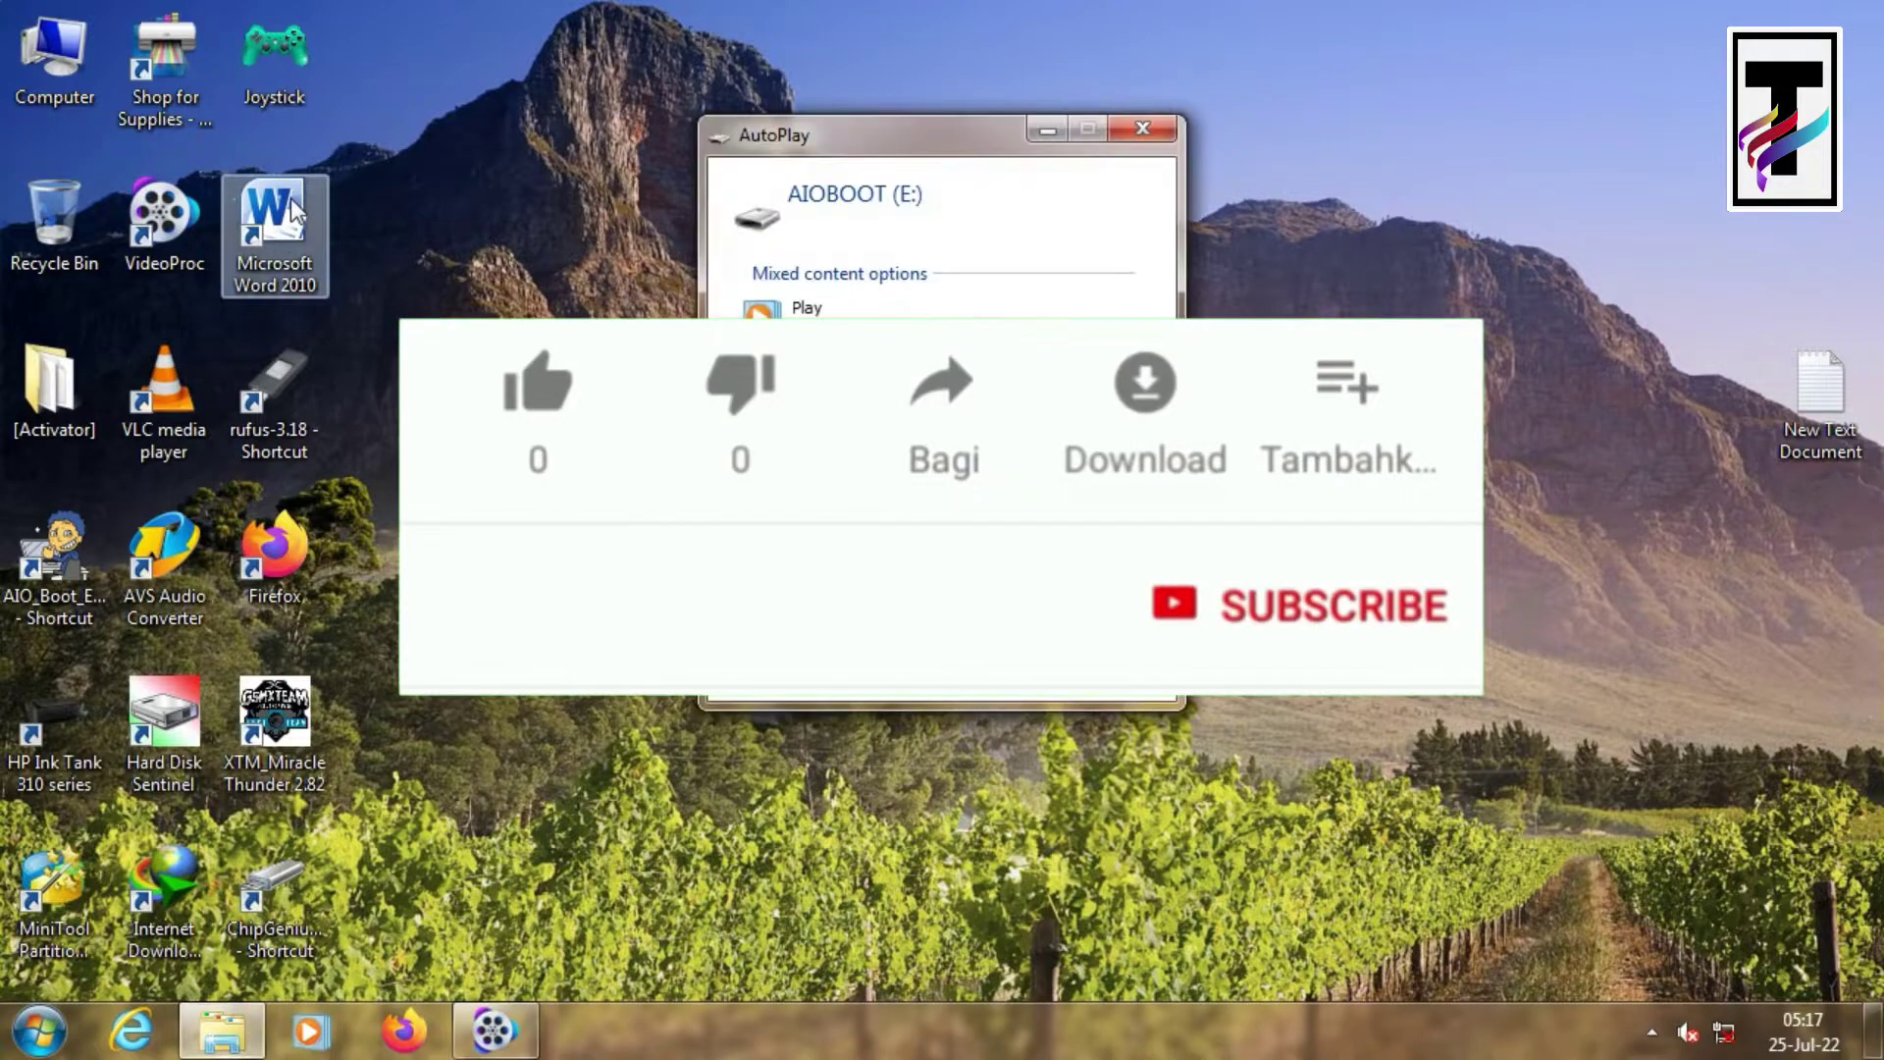
{"action": "left_click", "coordinate": [1142, 128]}
{"action": "right_click", "coordinate": [497, 232]}
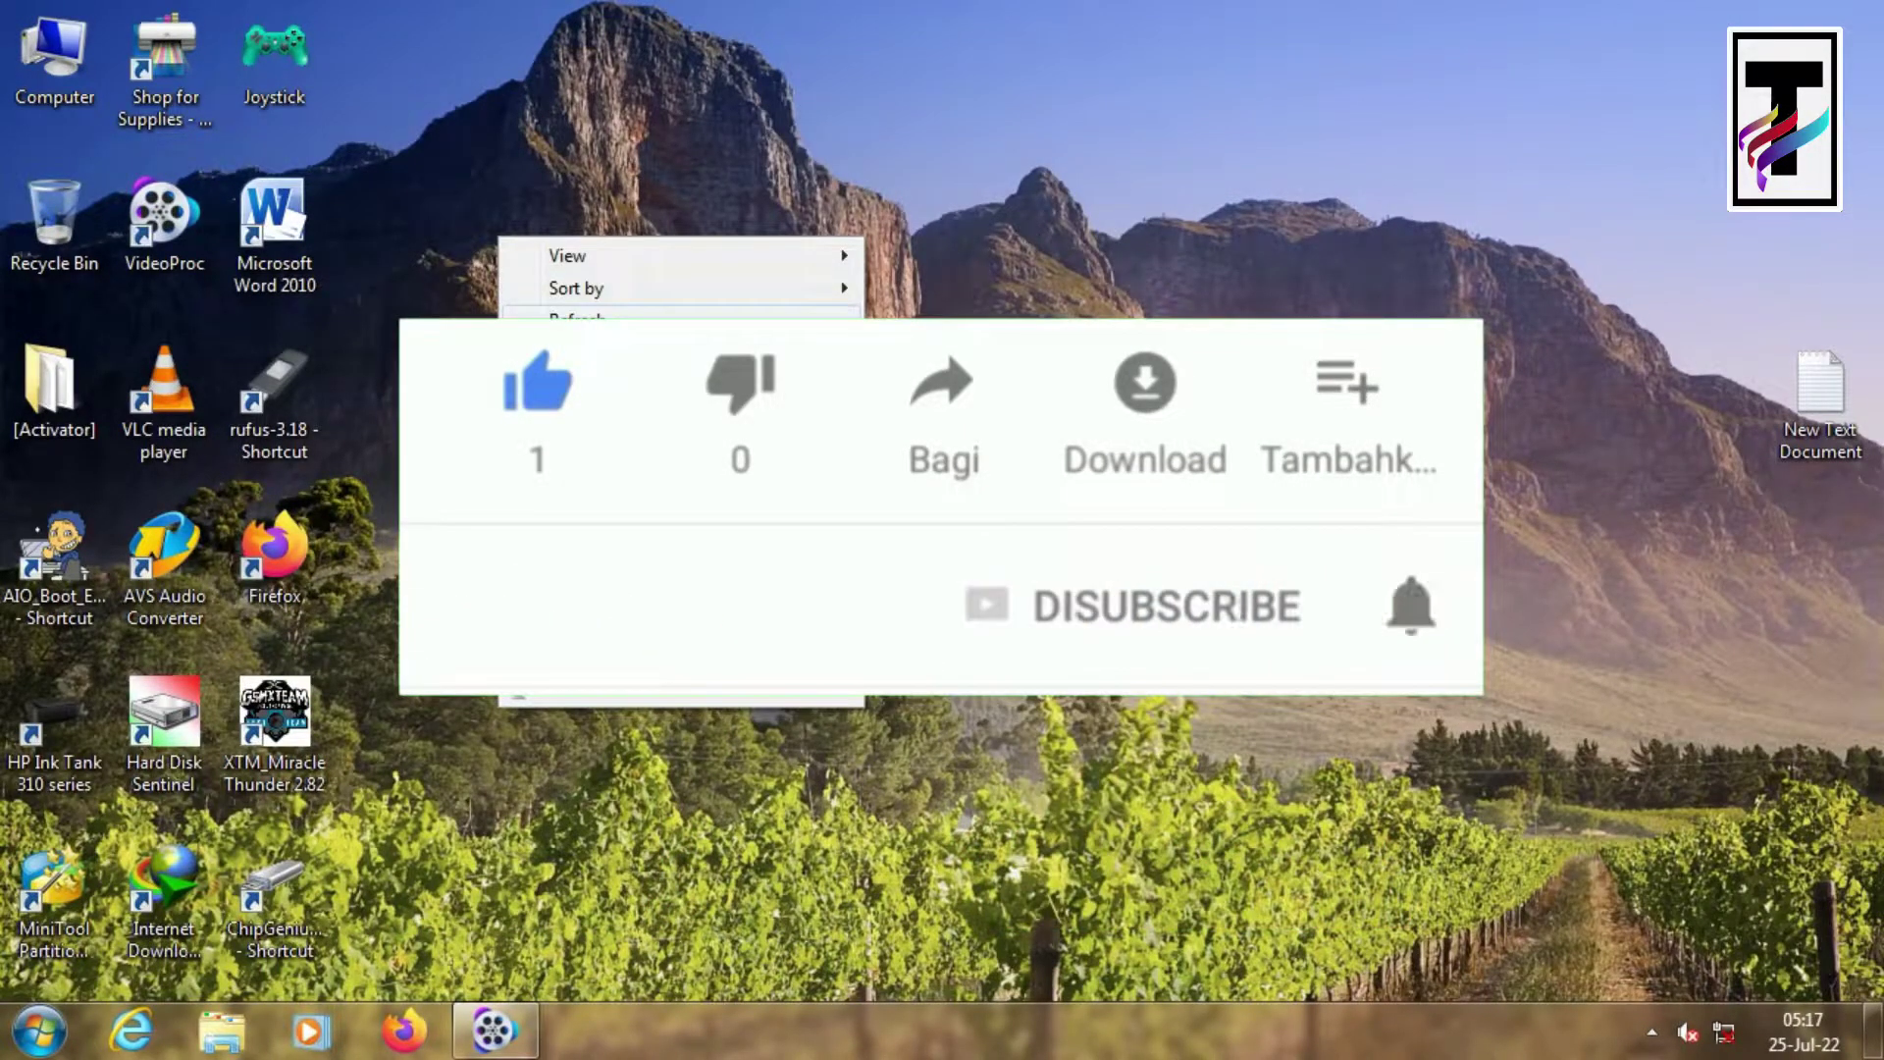
{"action": "left_click", "coordinate": [481, 295]}
{"action": "right_click", "coordinate": [478, 283]}
{"action": "key", "text": "Escape"}
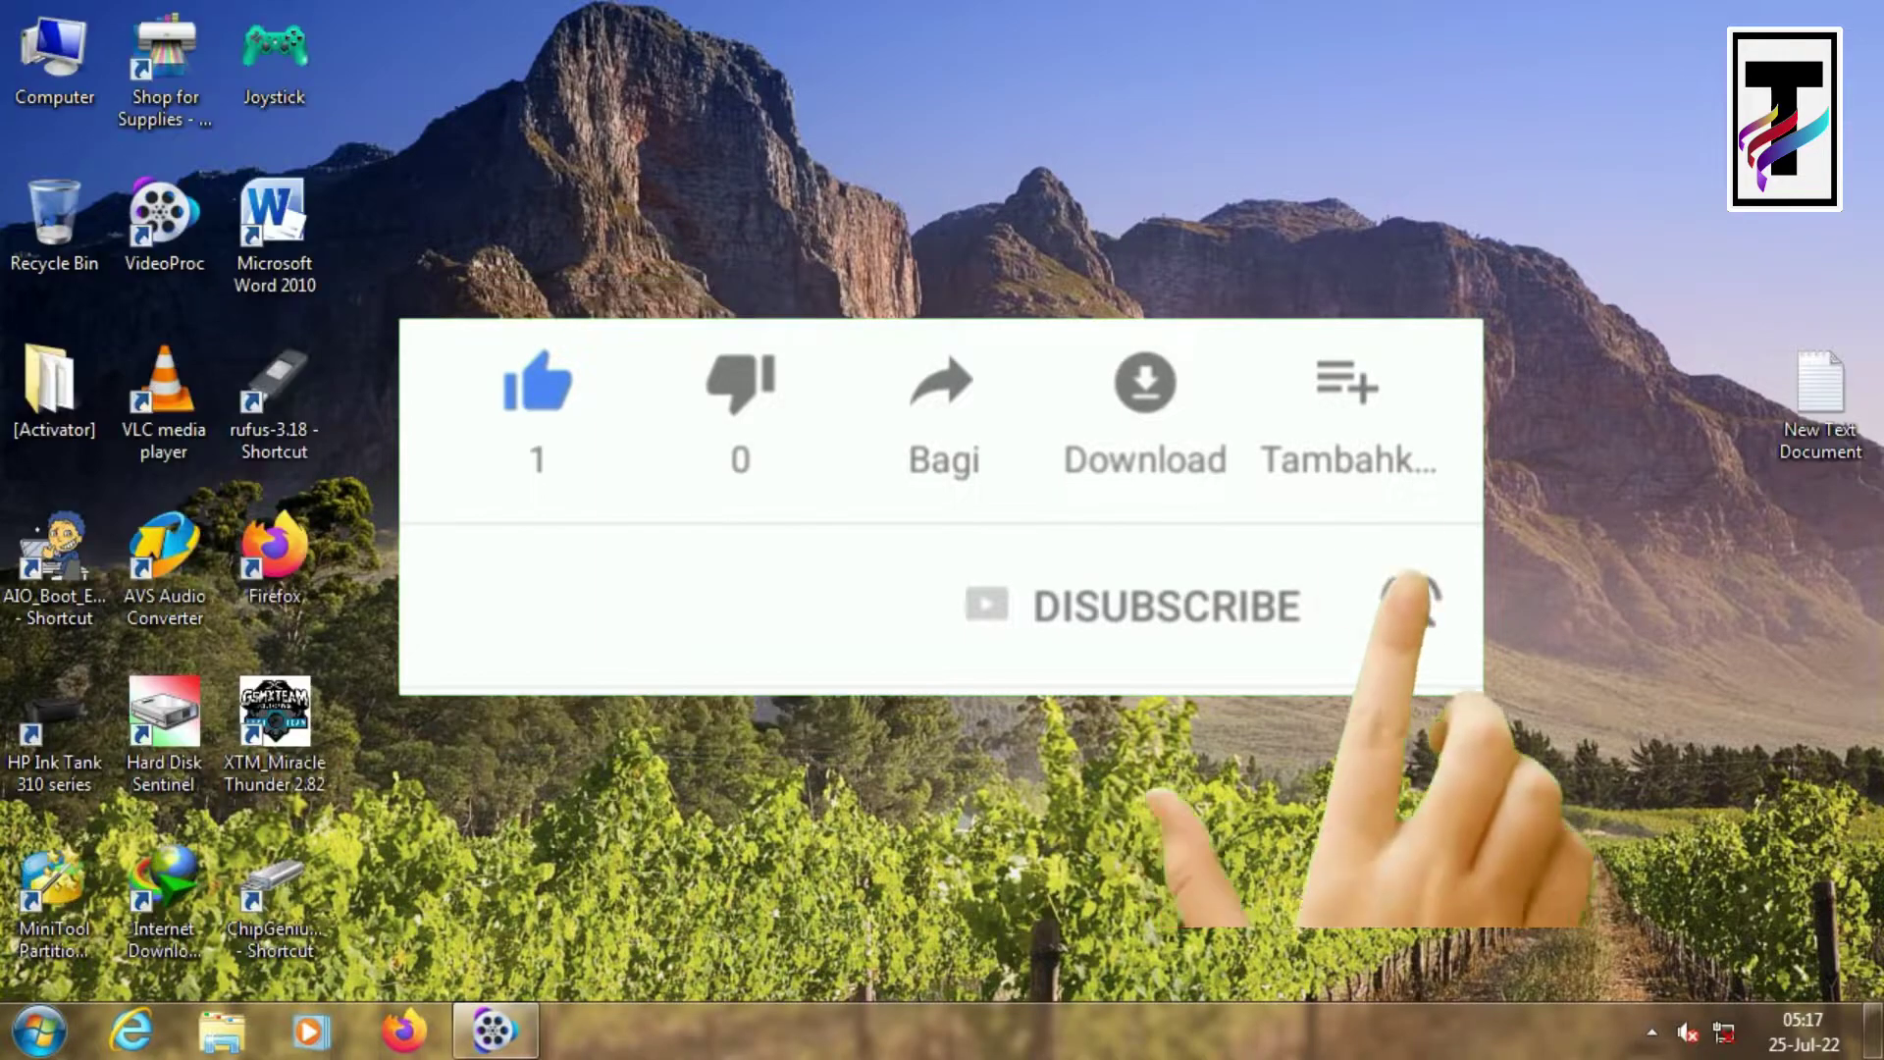
Open Computer to check the connected drives, including the removable AIOBOOT drive, and close it again
{"action": "left_click", "coordinate": [63, 98]}
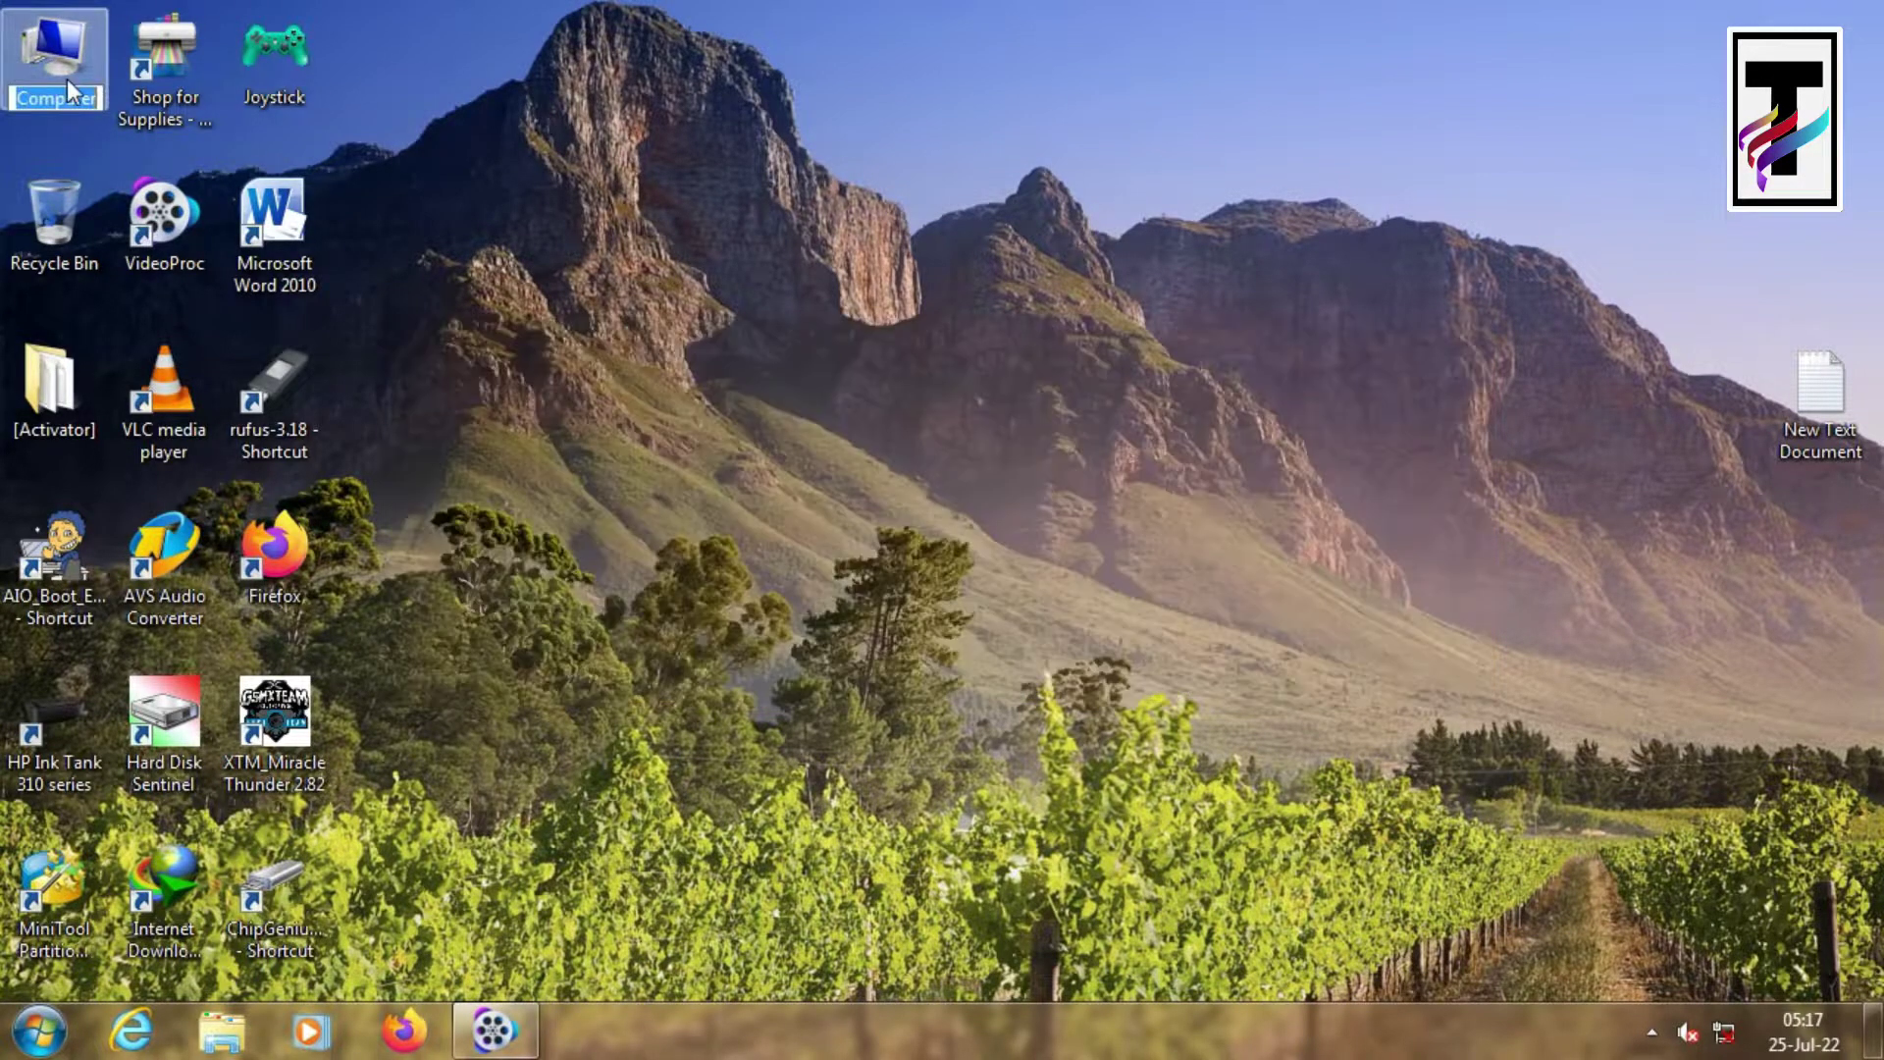
{"action": "double_click", "coordinate": [72, 55]}
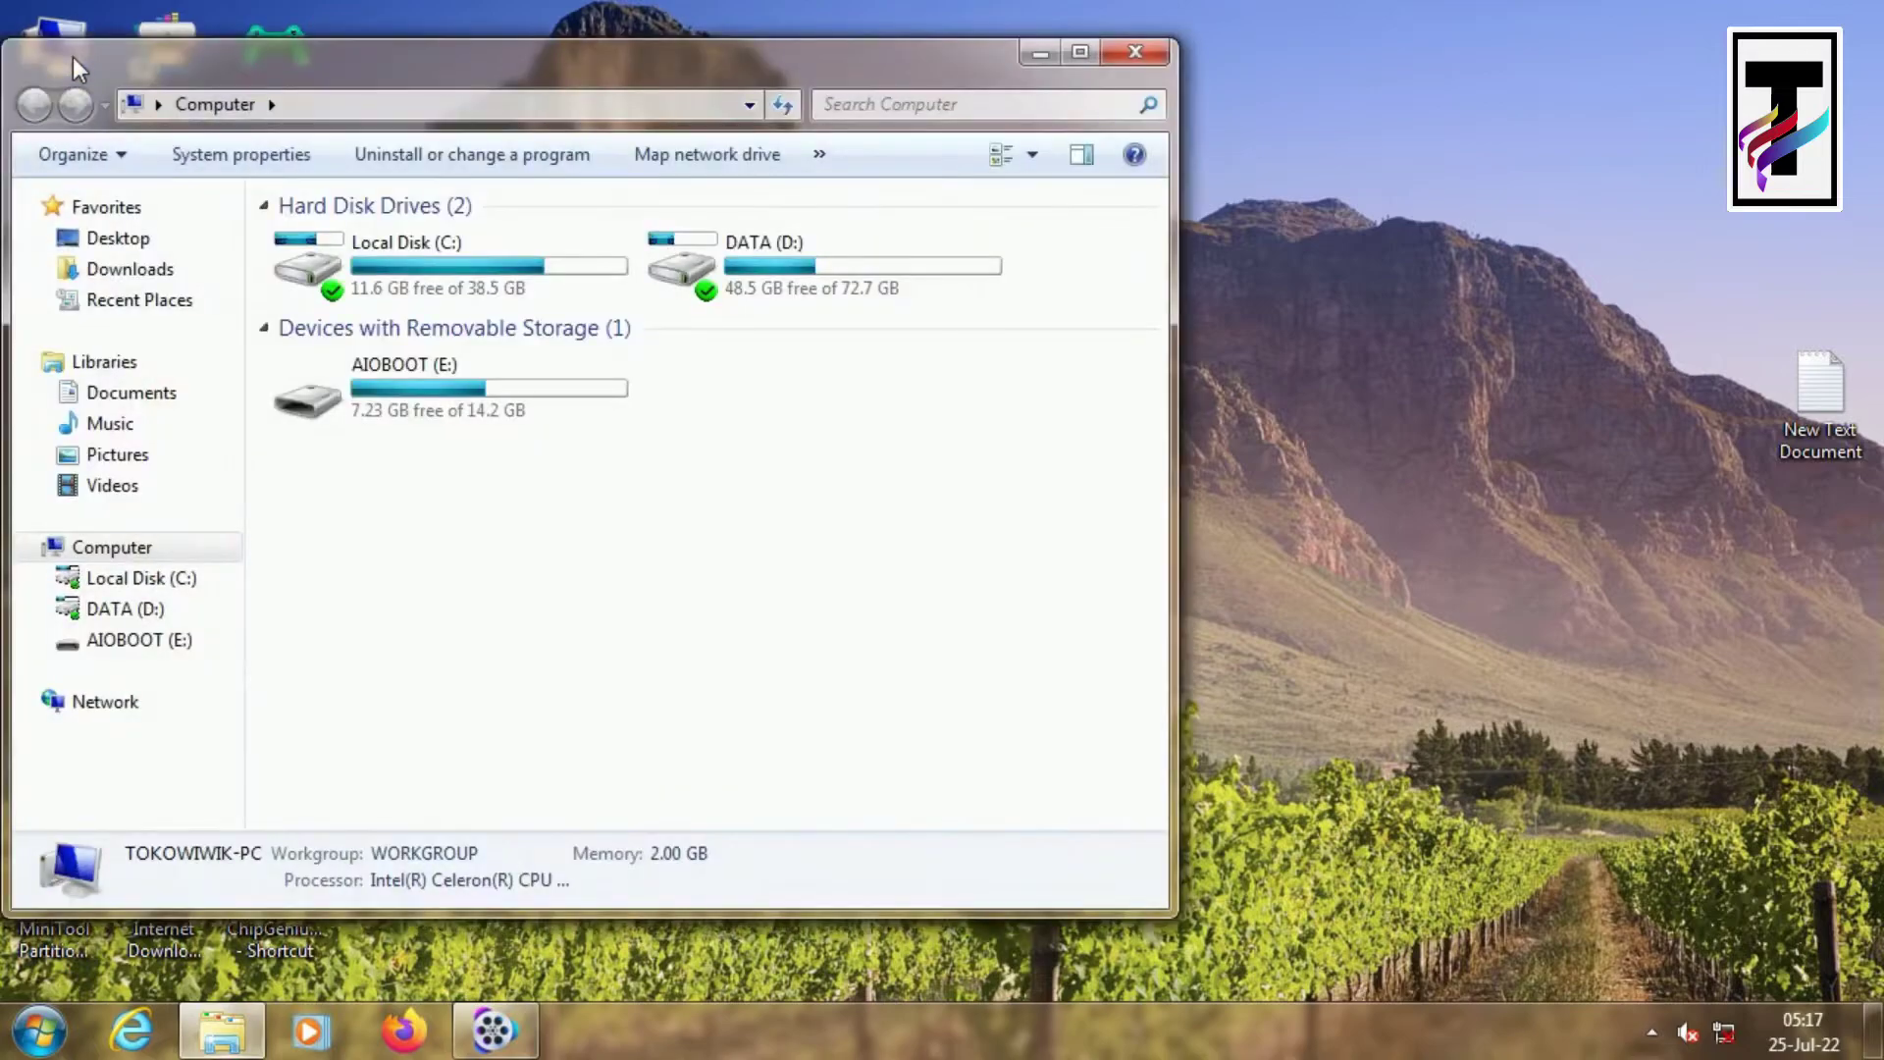
{"action": "left_click", "coordinate": [1163, 45]}
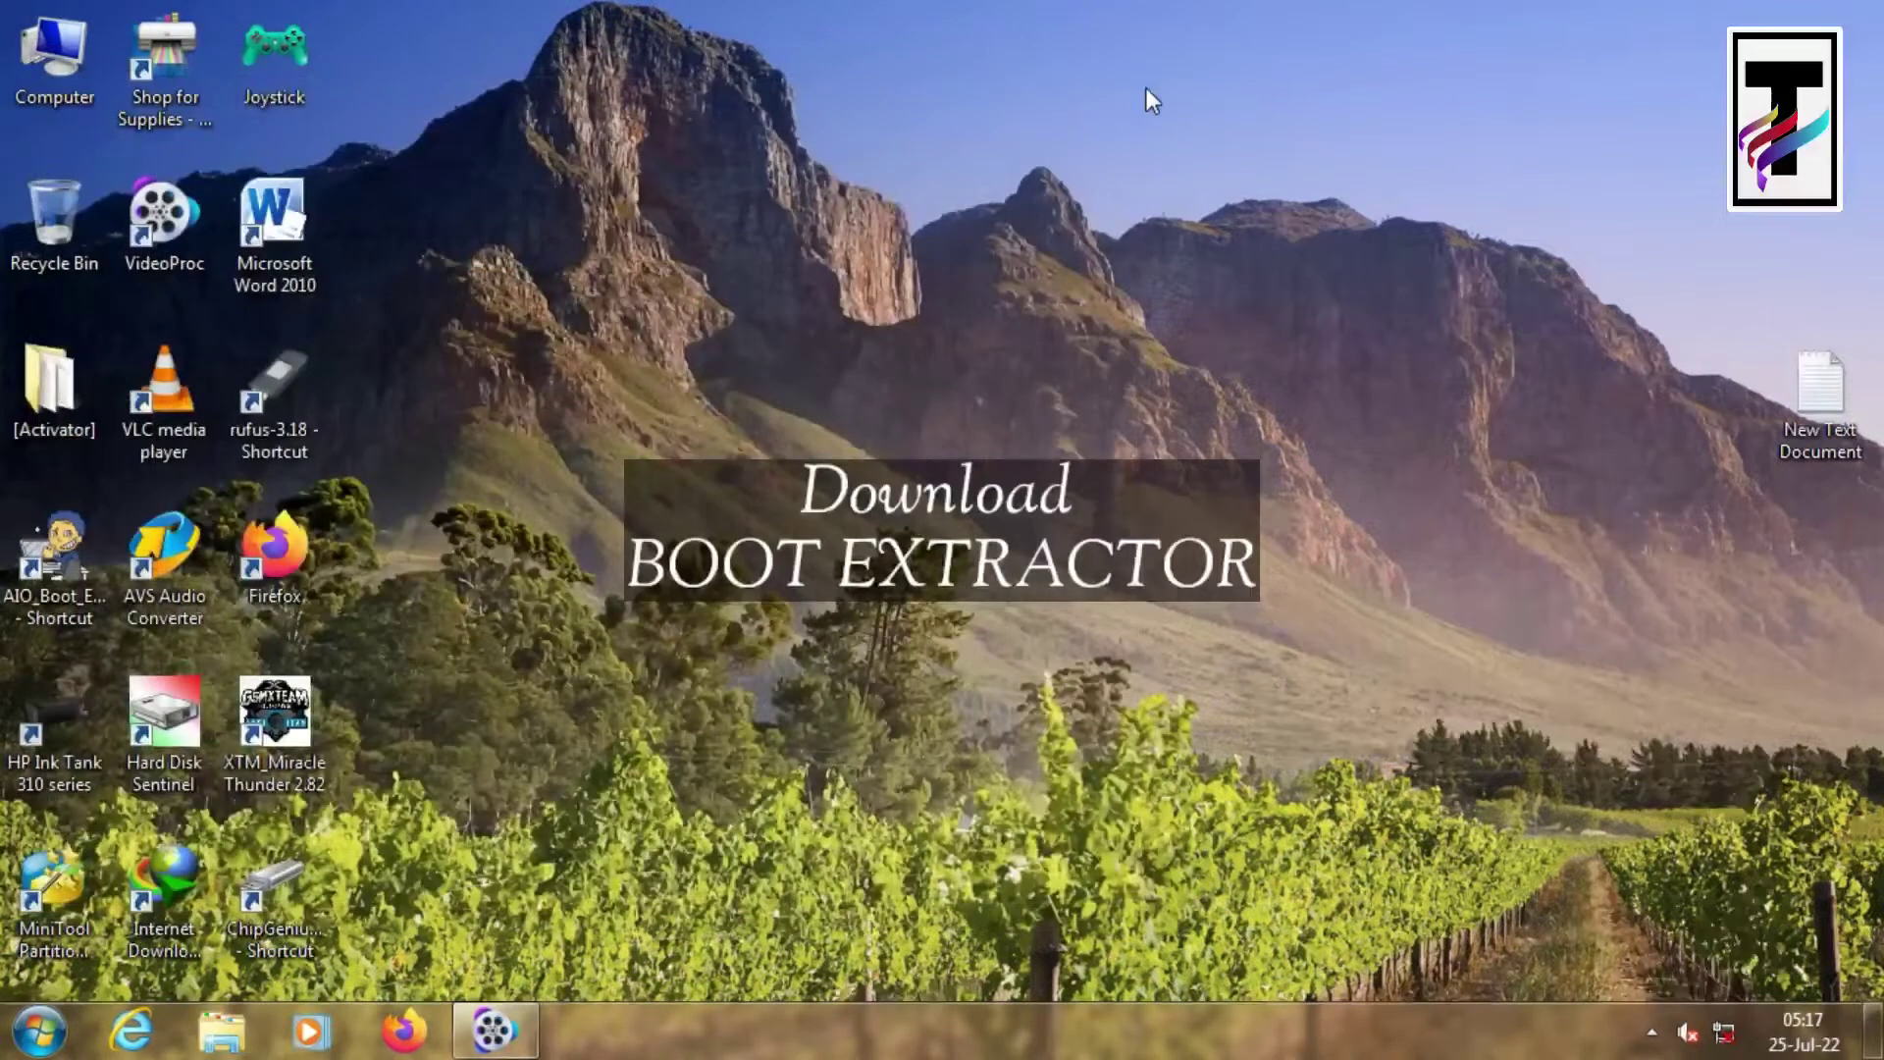
Launch AIO Boot Extractor from its desktop shortcut and enable formatting drive E: to FAT32, accepting the data-loss warning
{"action": "double_click", "coordinate": [54, 554]}
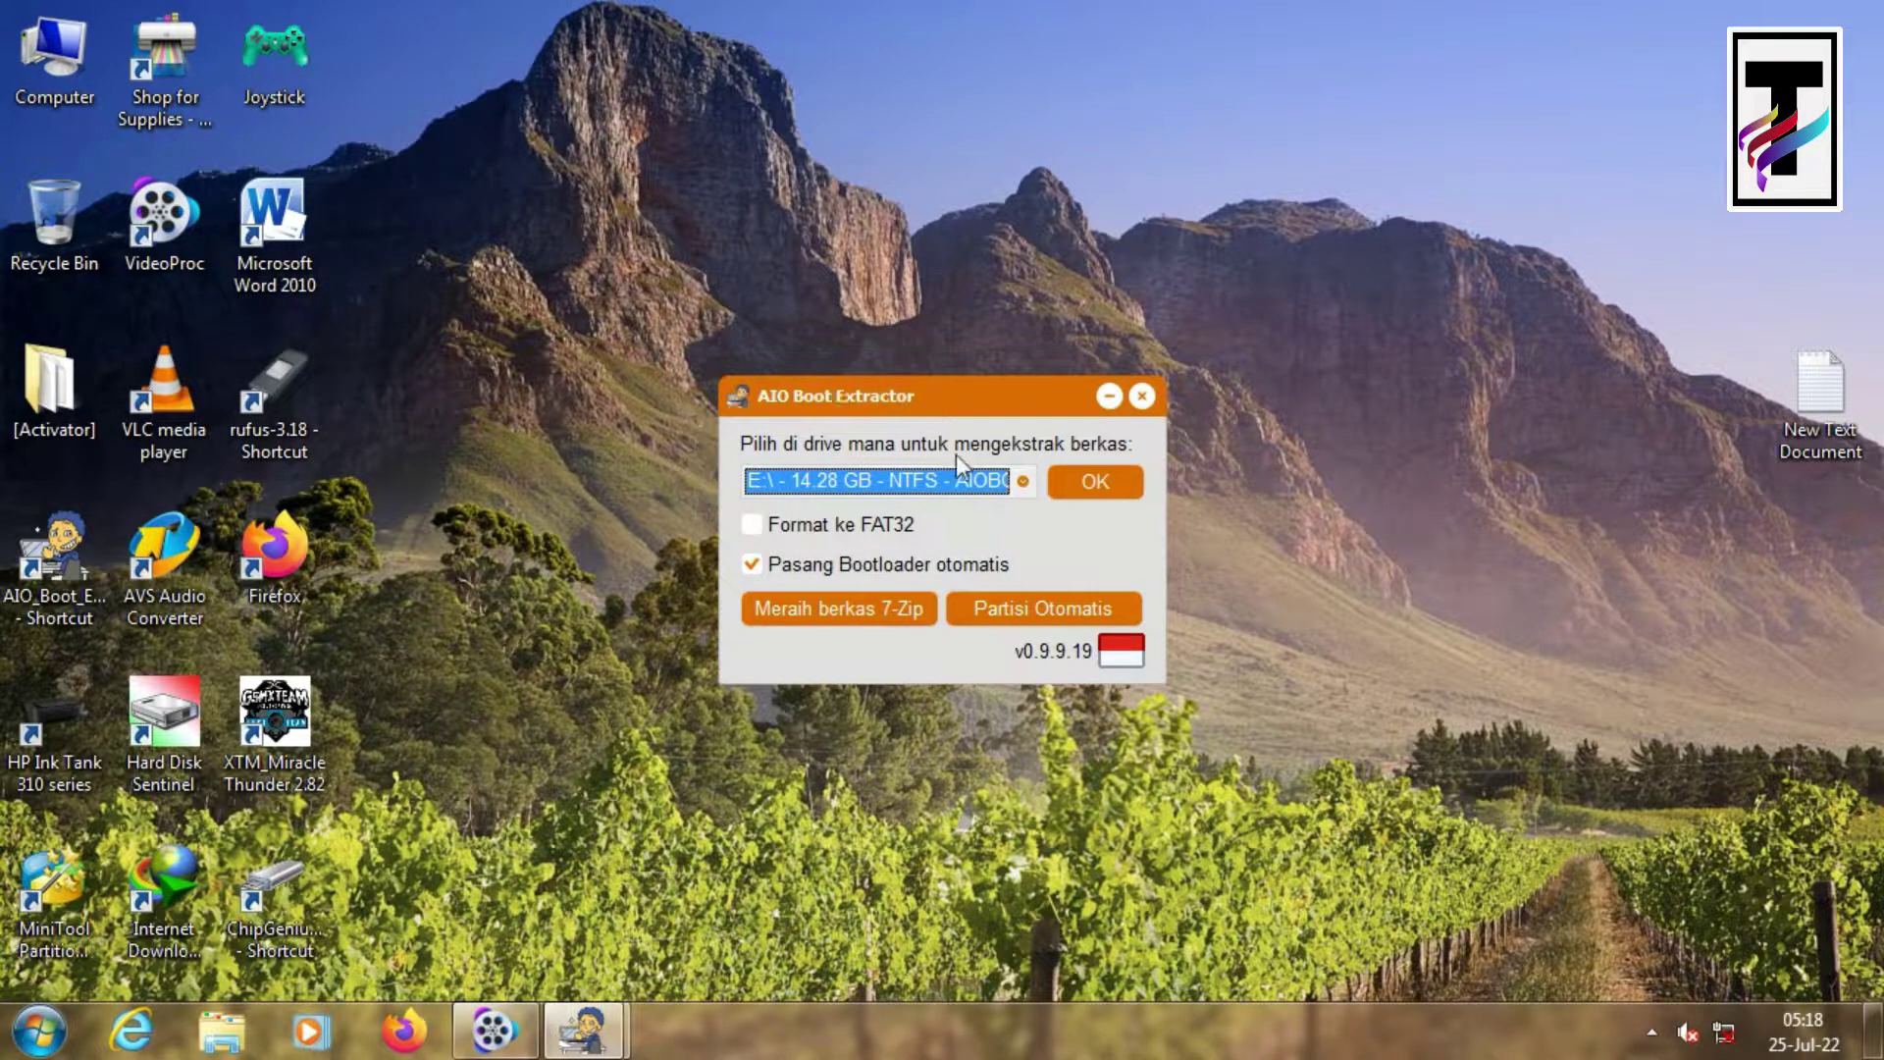
{"action": "left_click", "coordinate": [1027, 479]}
{"action": "left_click", "coordinate": [1026, 479]}
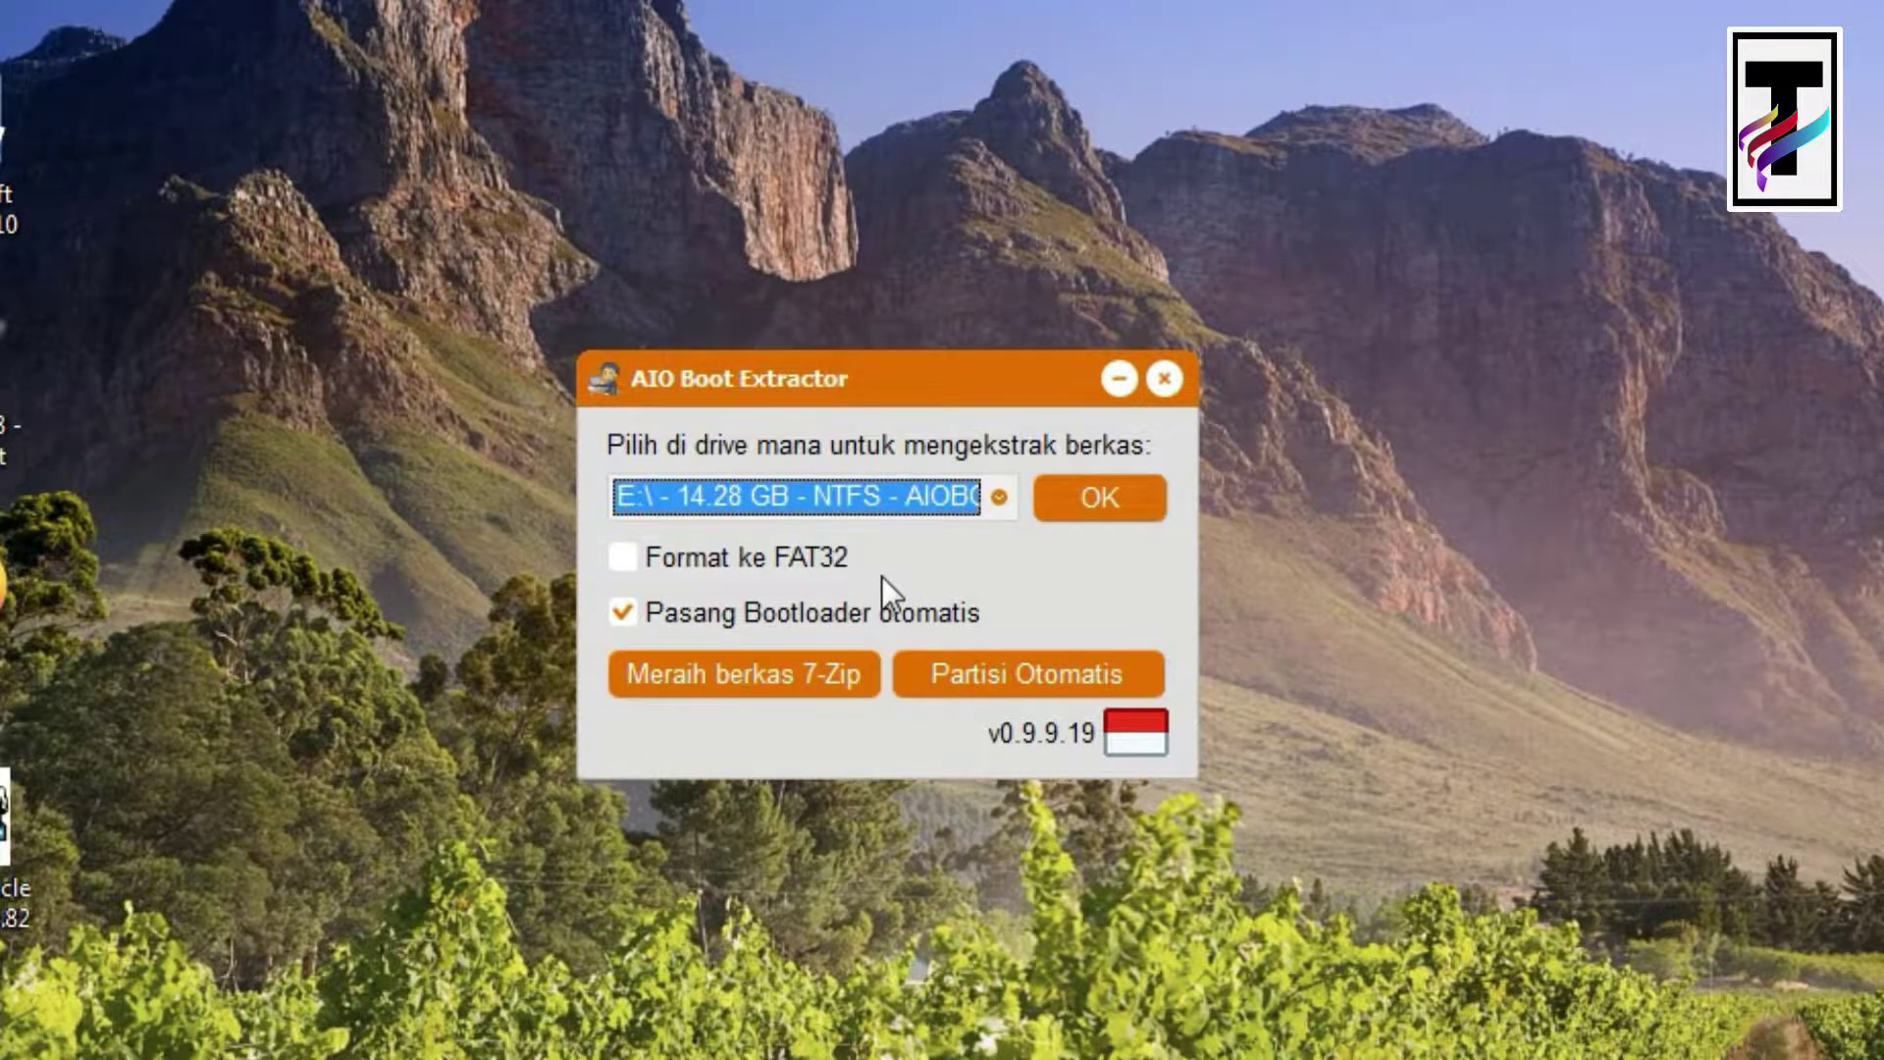
{"action": "left_click", "coordinate": [638, 552]}
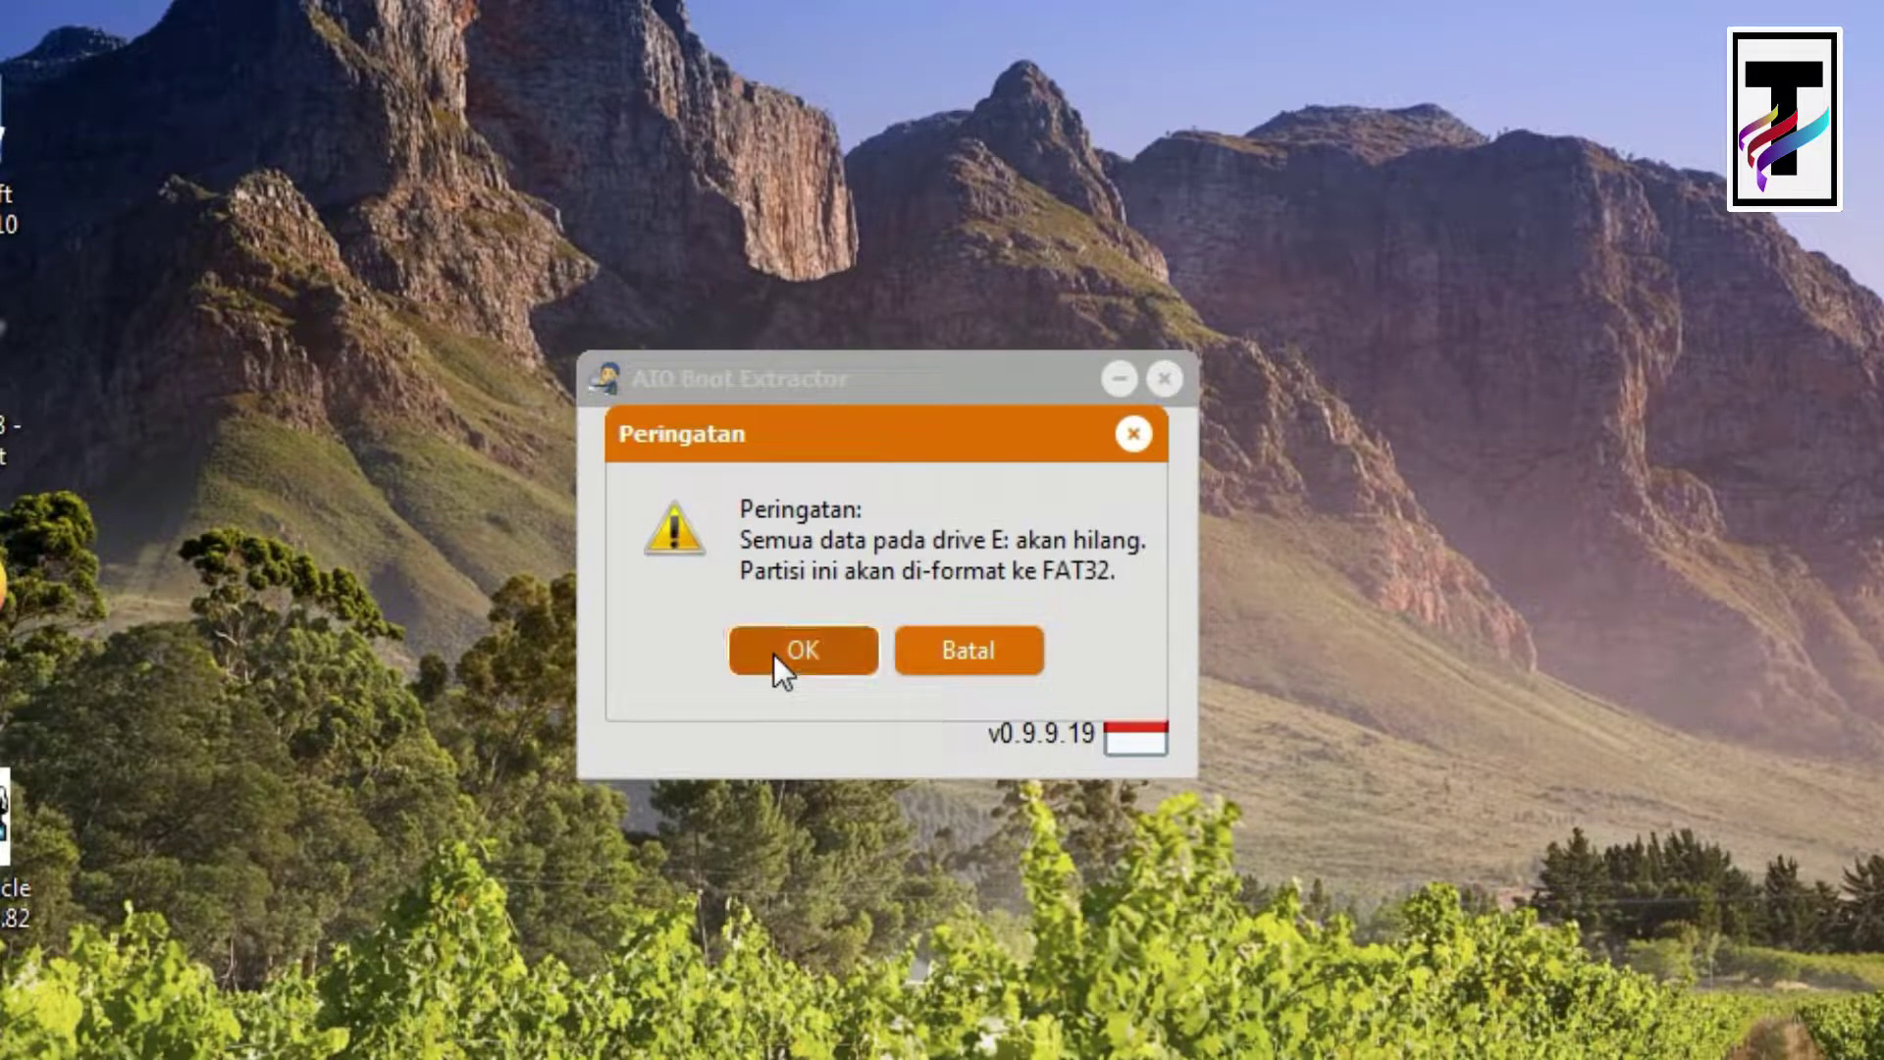
{"action": "left_click", "coordinate": [773, 653]}
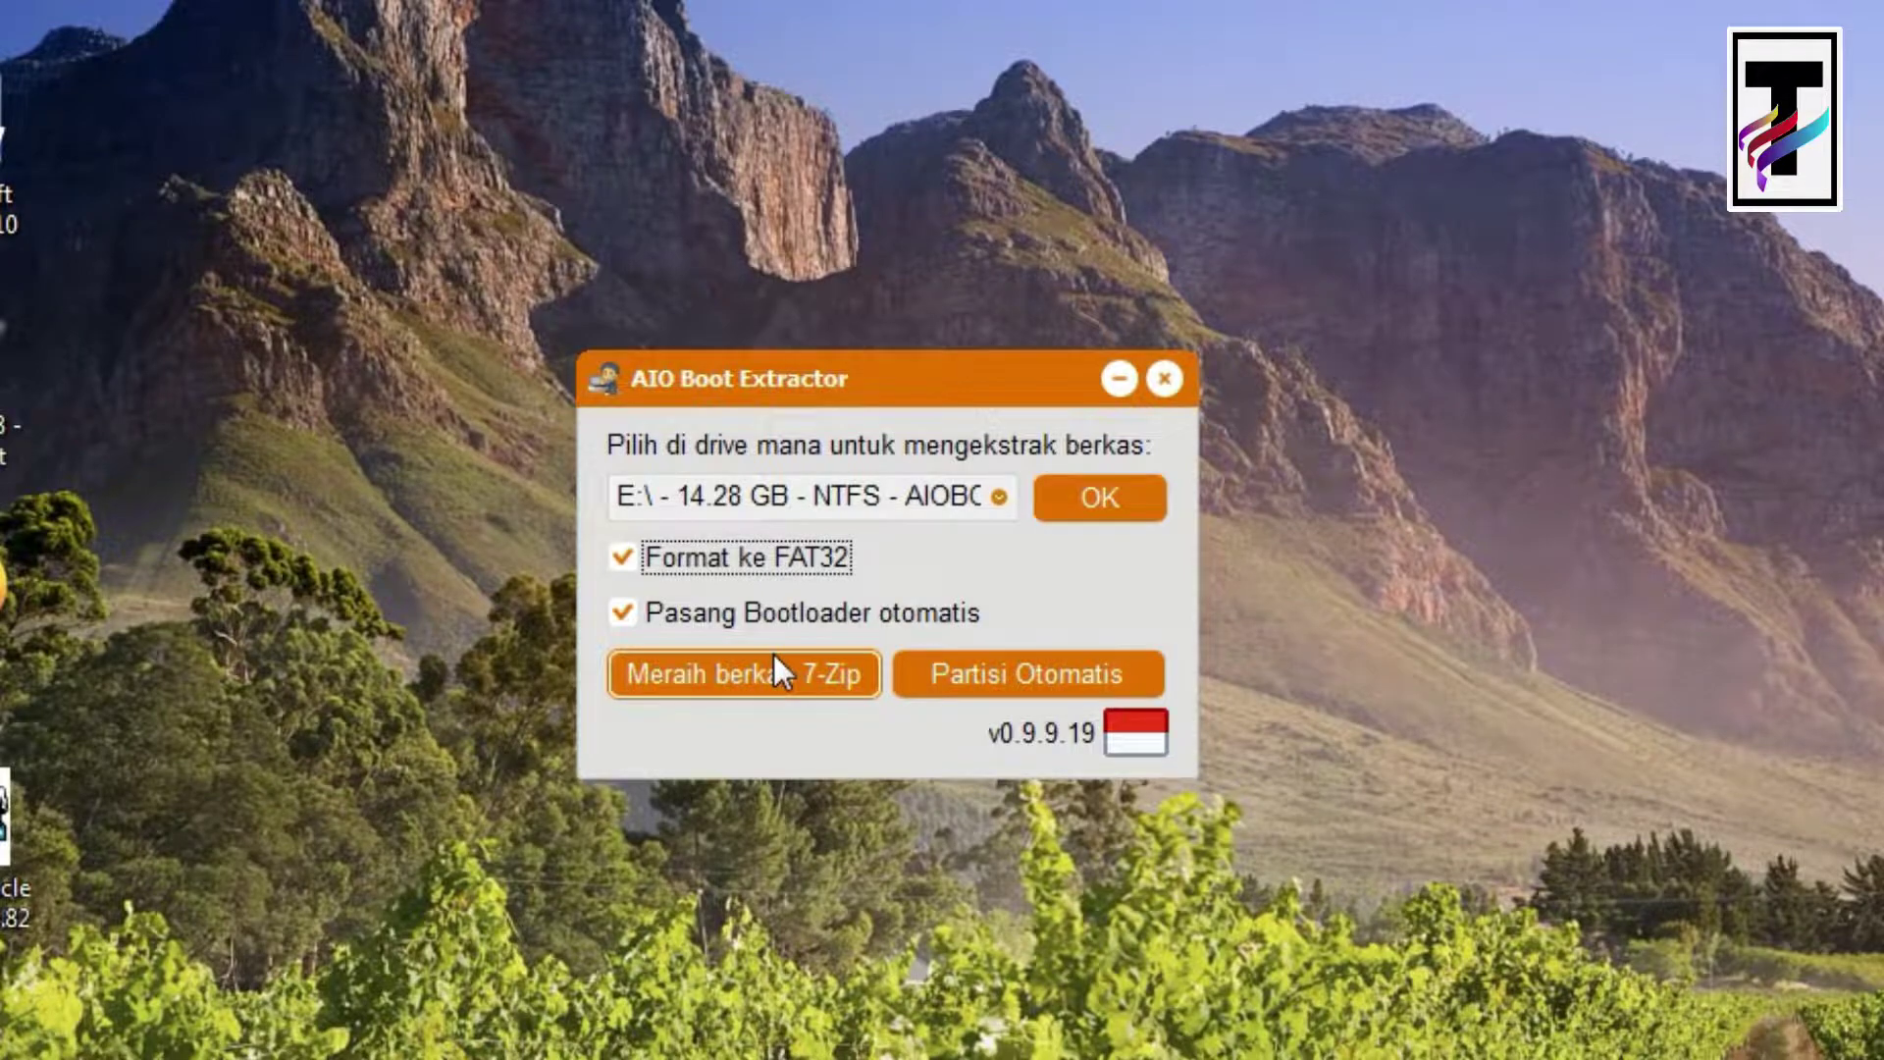
Auto-partition the TOSHIBA TransMemory USB disk with the FAT32 & NTFS/exFAT scheme, choosing NTFS, and accept the erase warning
{"action": "left_click", "coordinate": [1028, 669]}
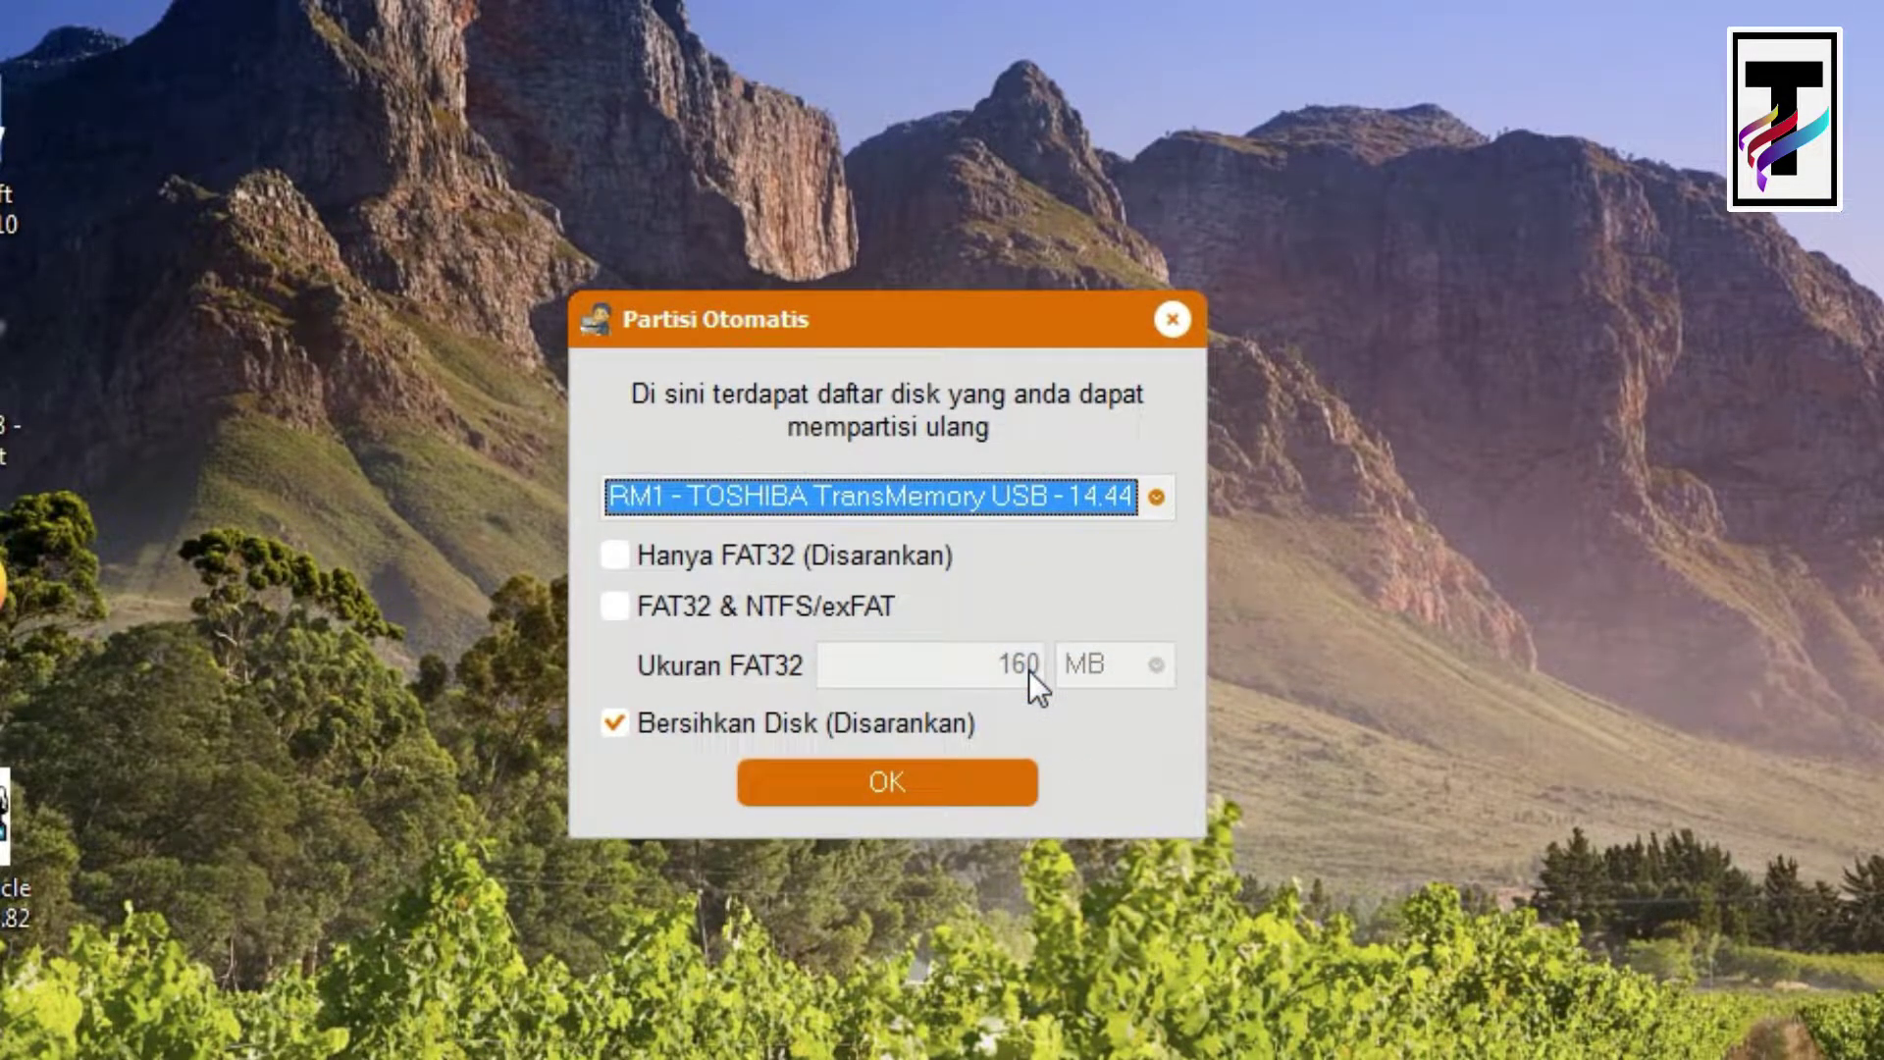
{"action": "left_click", "coordinate": [628, 616]}
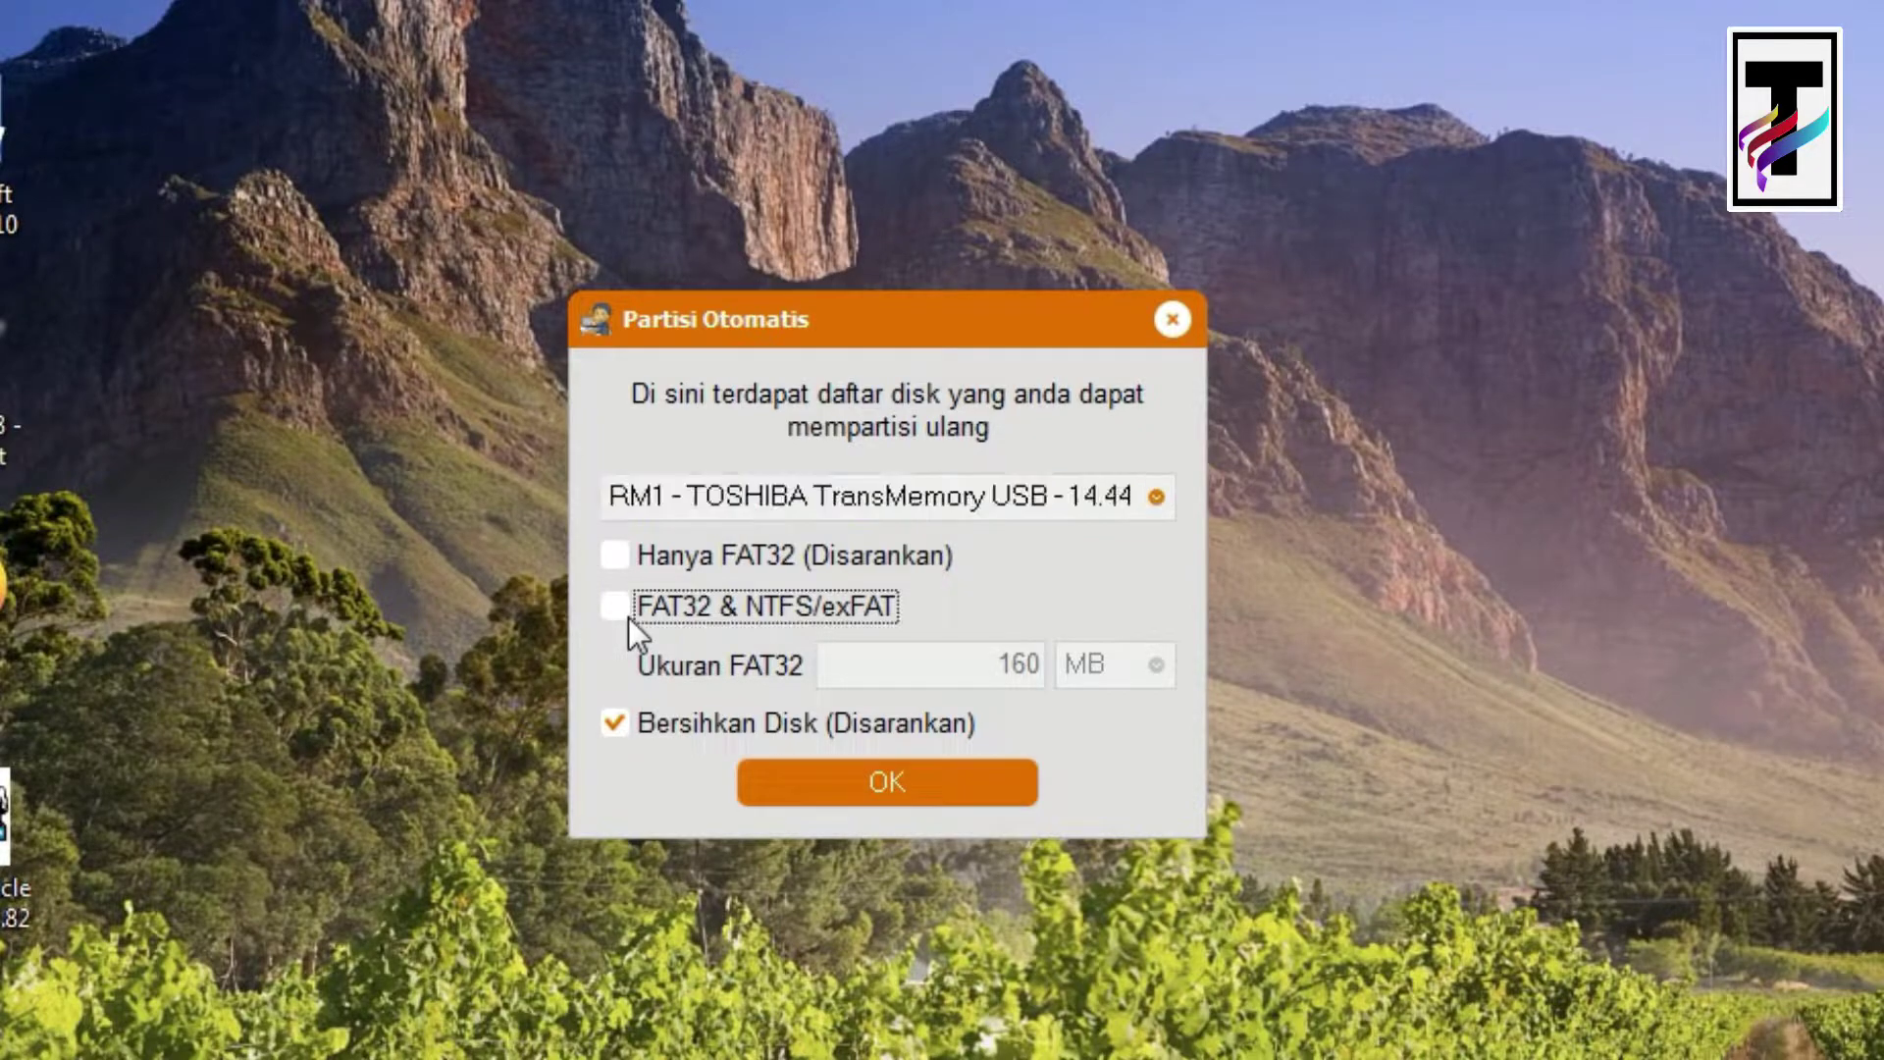
{"action": "left_click", "coordinate": [750, 697]}
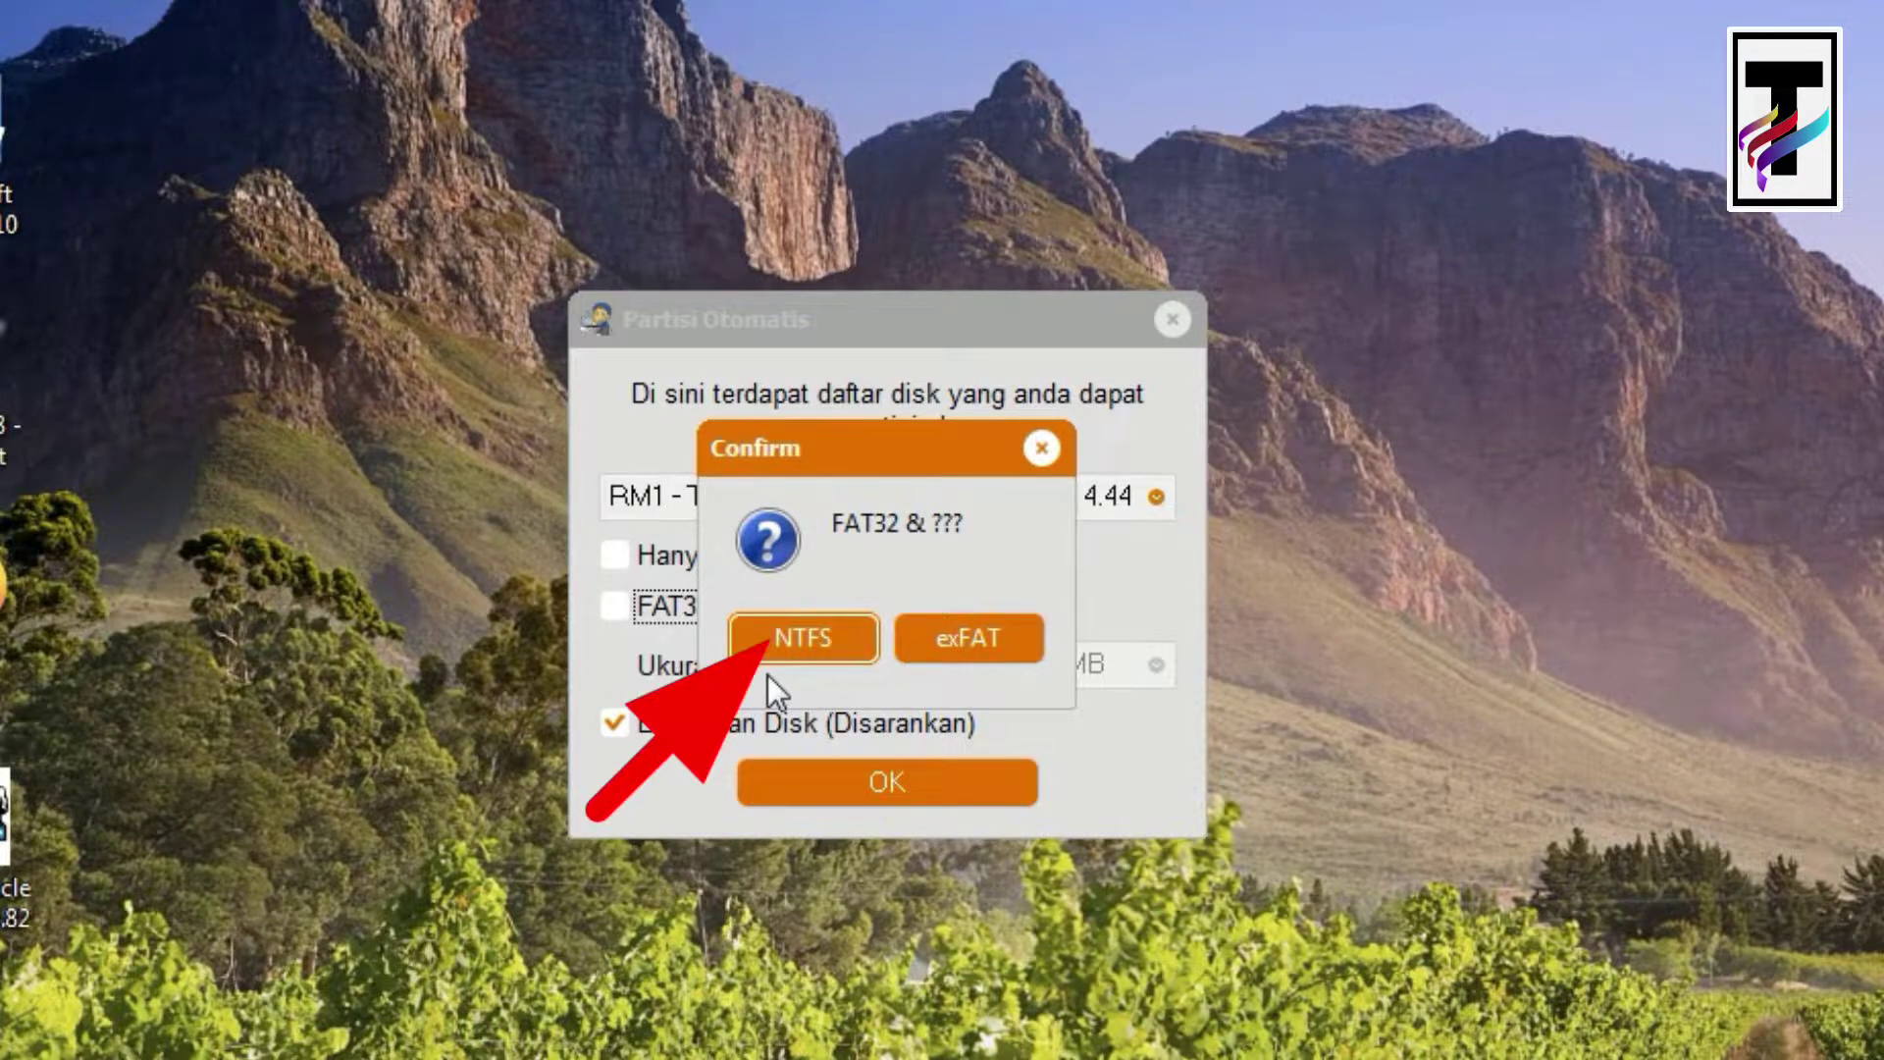
{"action": "left_click", "coordinate": [838, 648]}
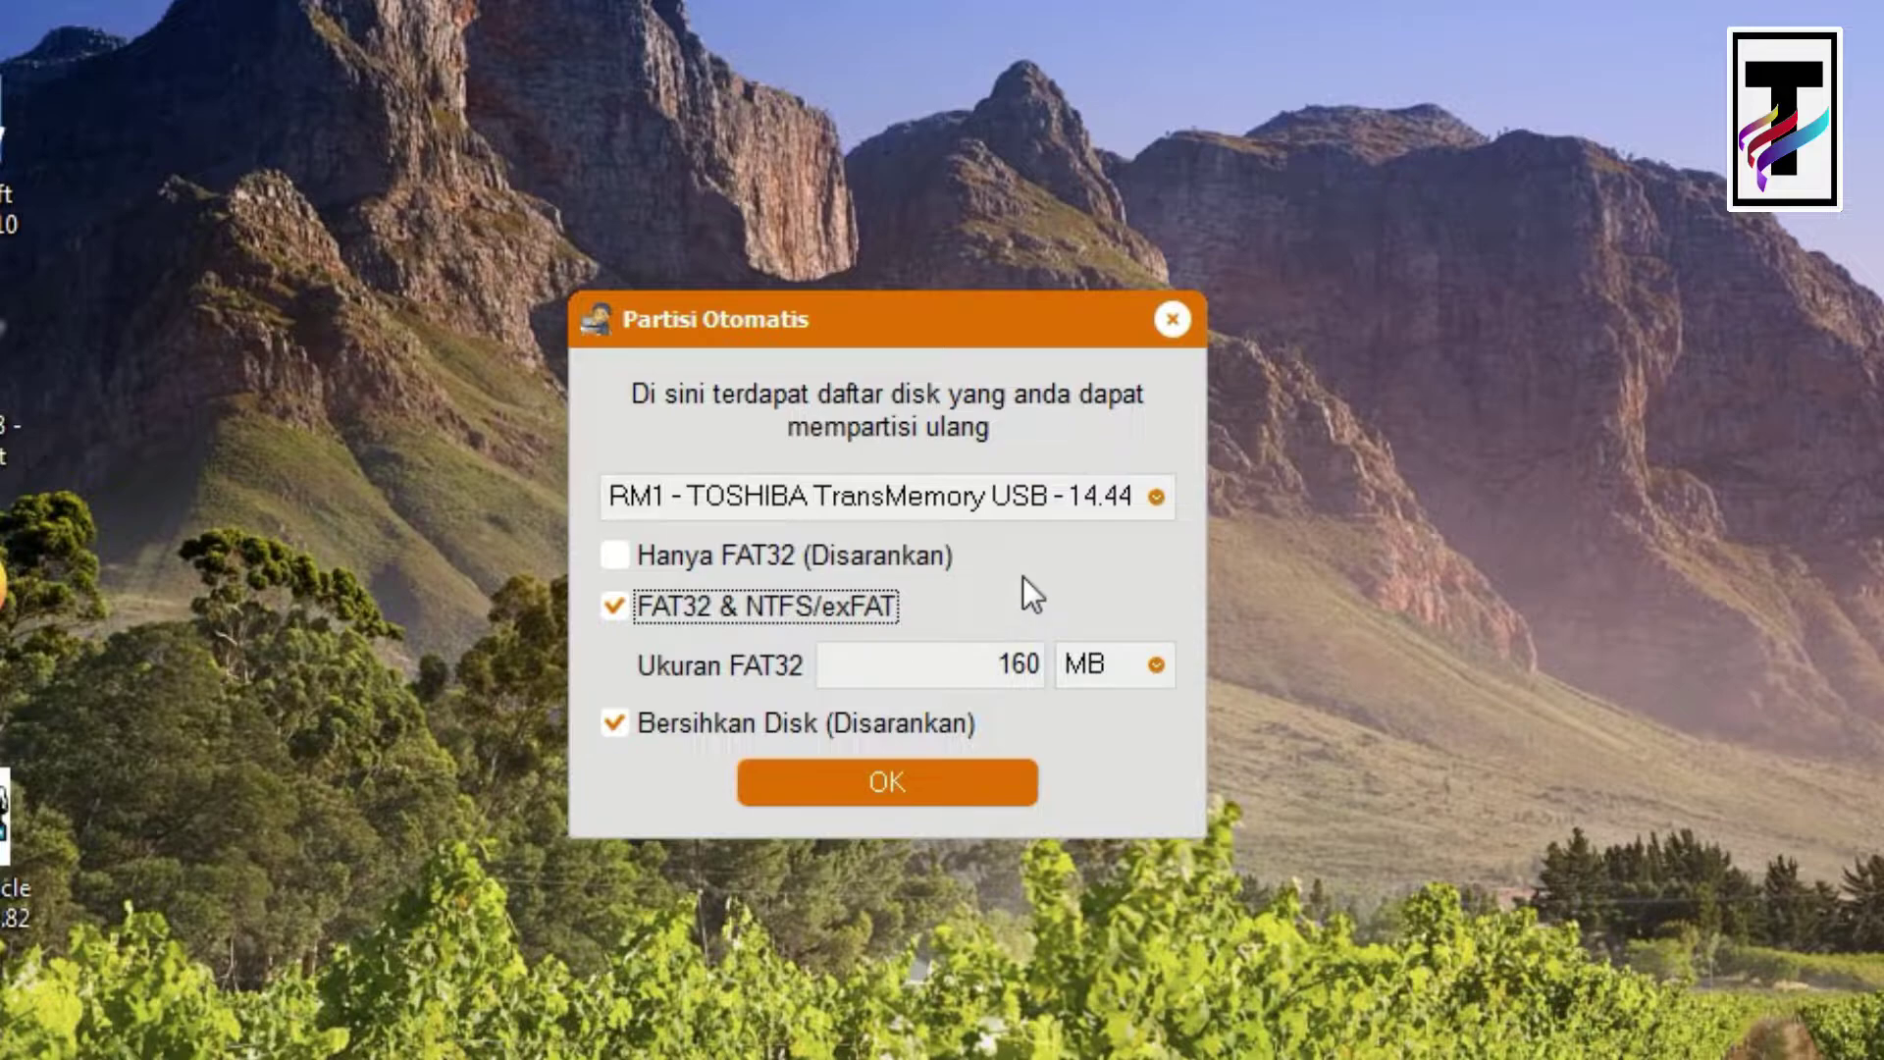
{"action": "left_click", "coordinate": [813, 799]}
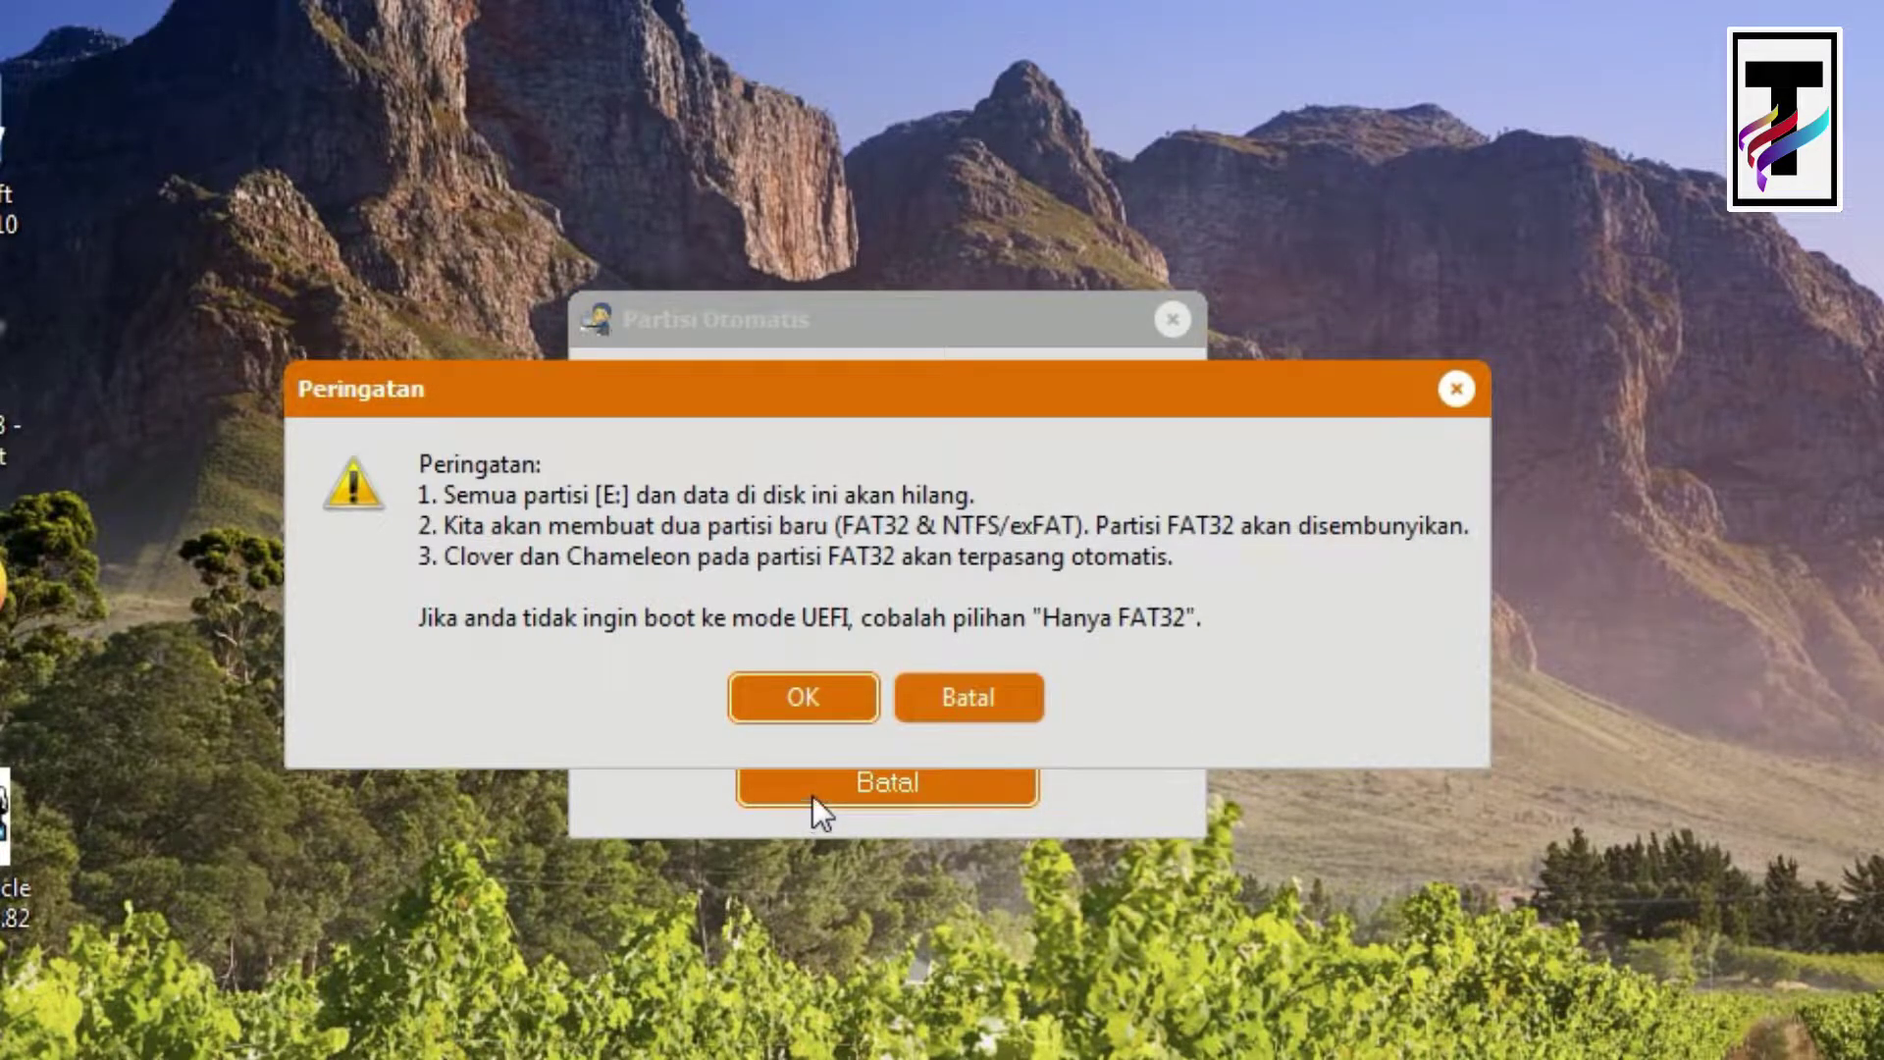
{"action": "left_click", "coordinate": [797, 709]}
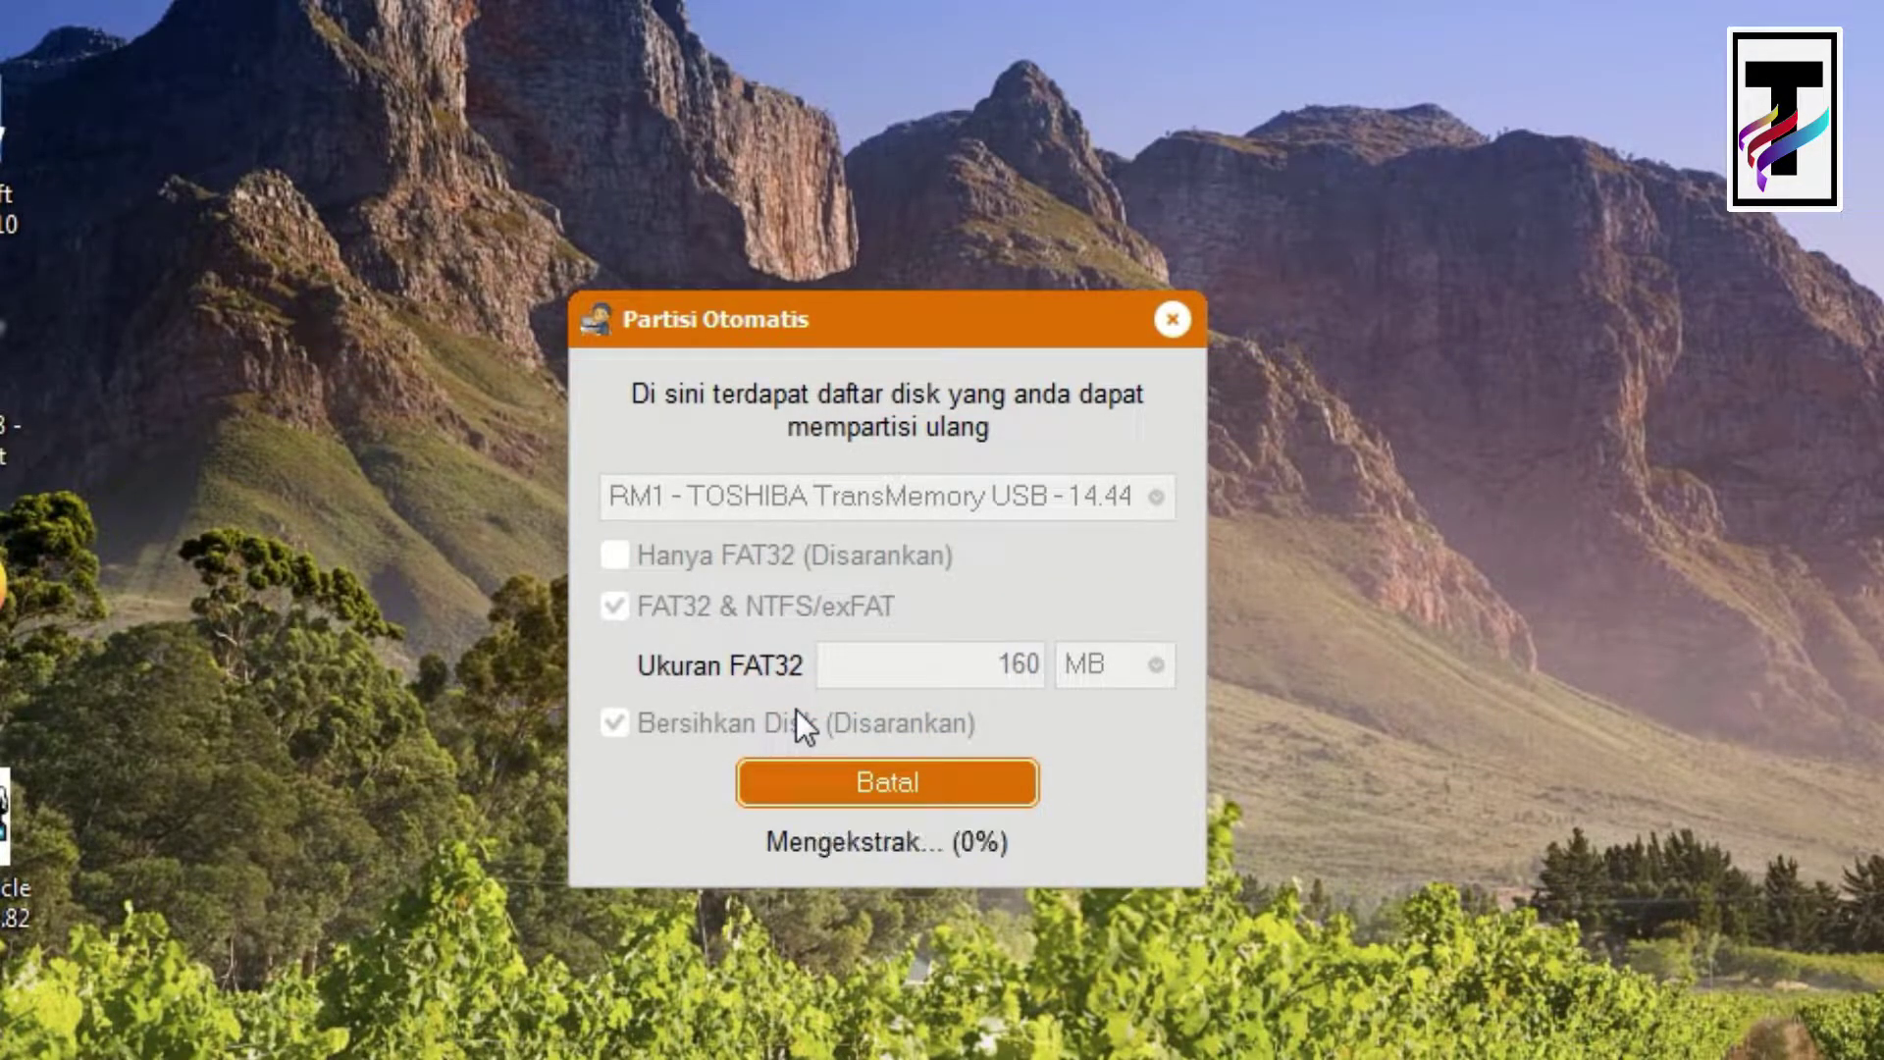
Set the AIO Boot Creator integration package to Windows with the Windows 7/8.1/10/Server Setup type
{"action": "mouse_move", "coordinate": [267, 1058]}
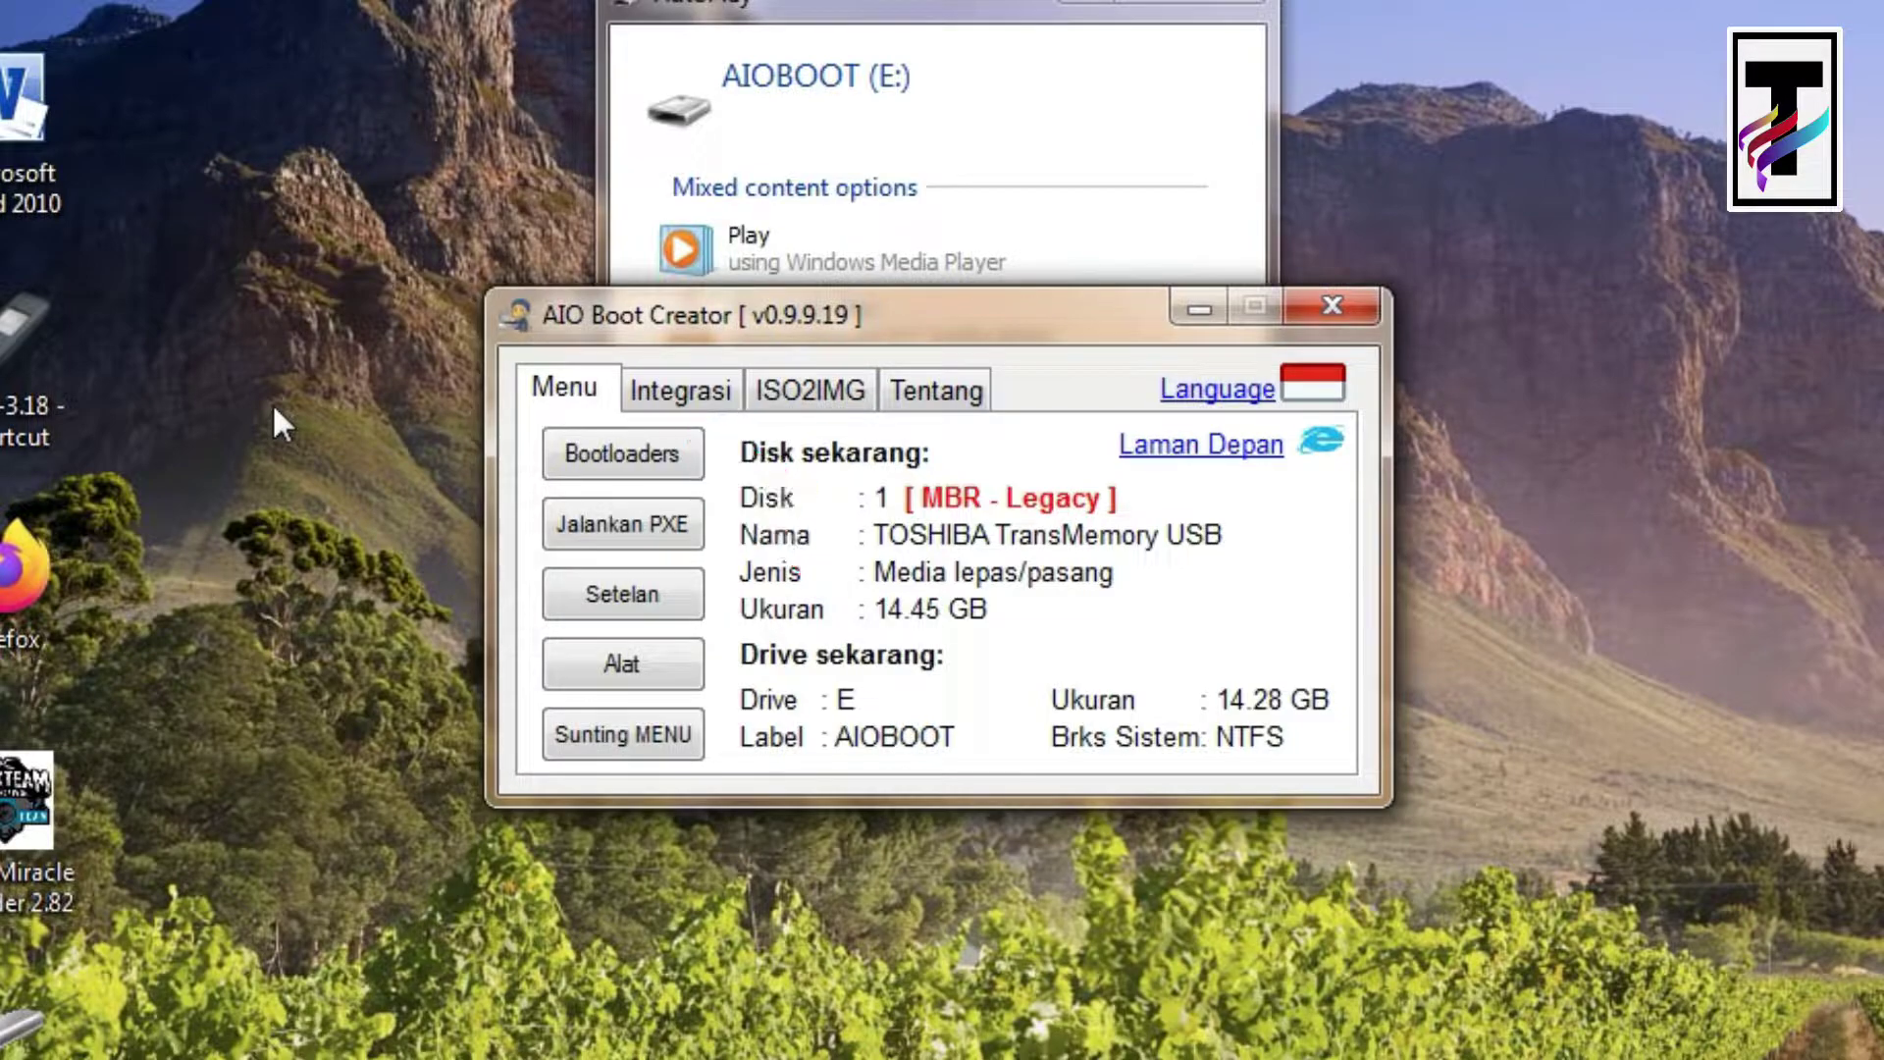
{"action": "left_click", "coordinate": [726, 385]}
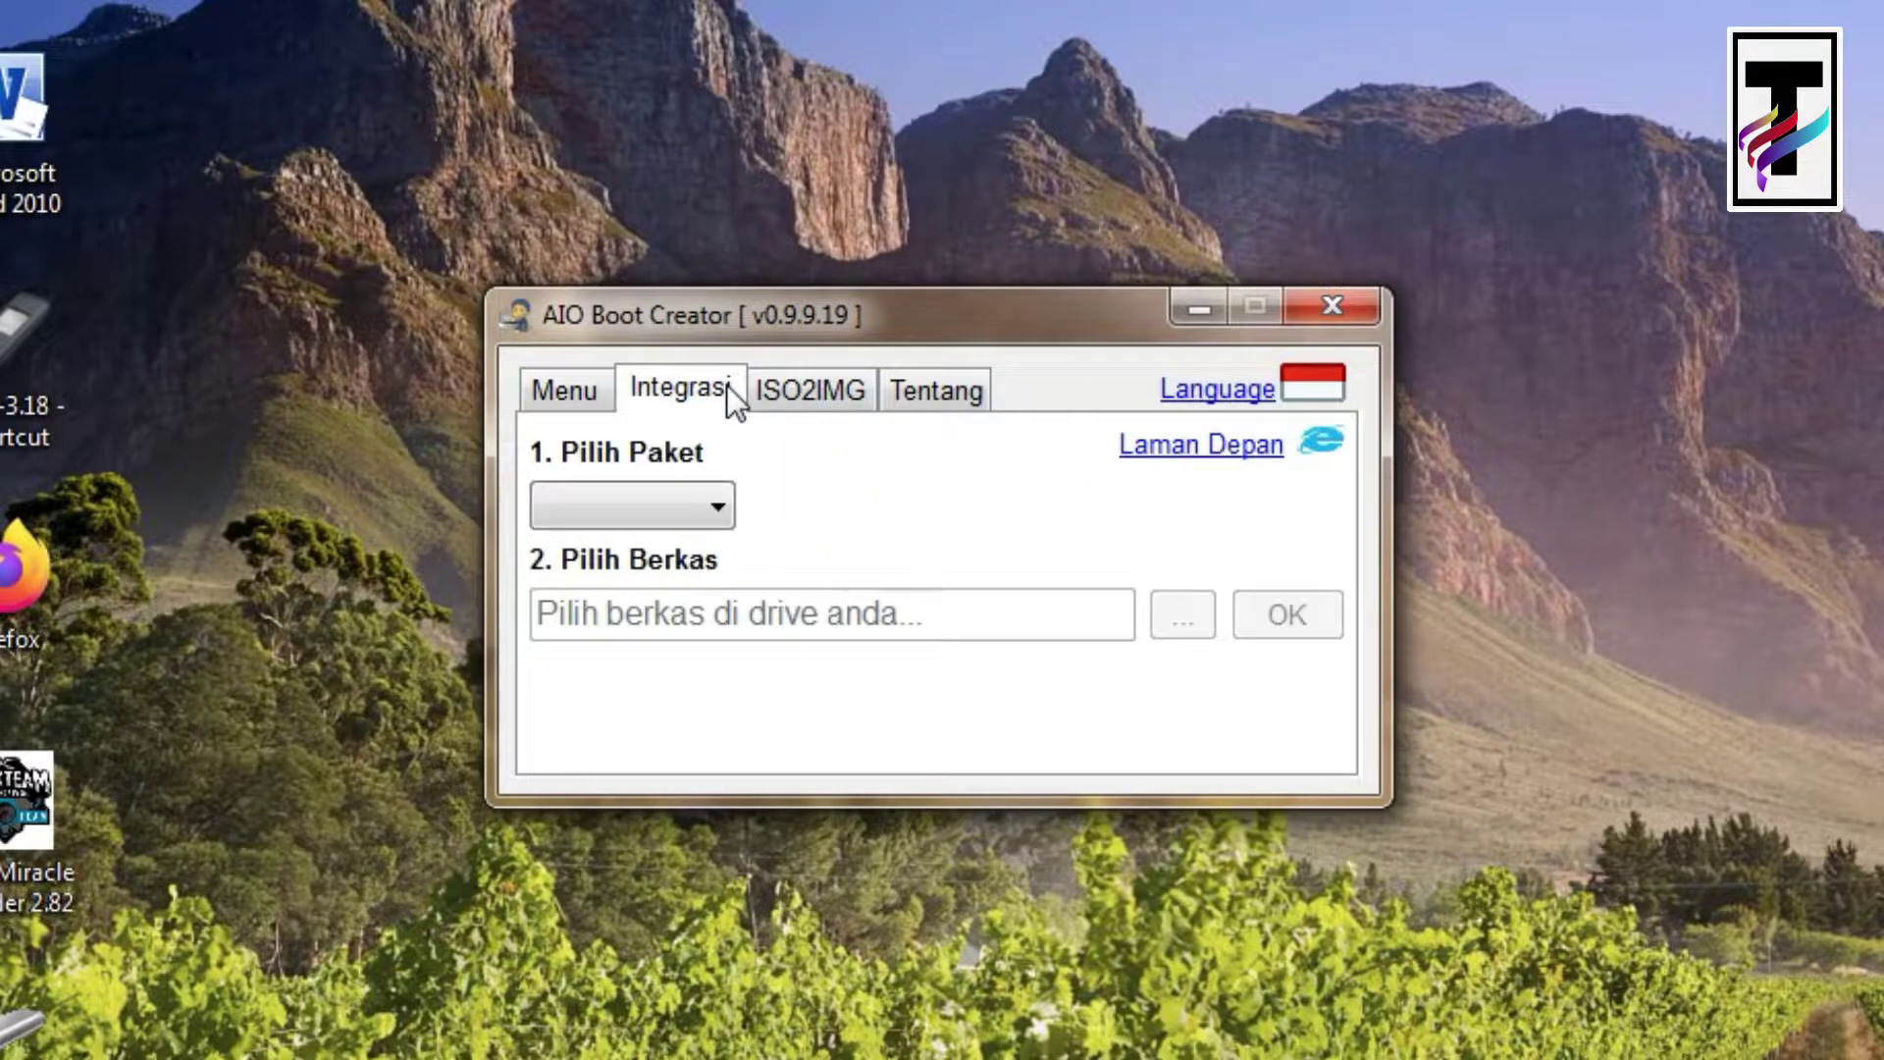
{"action": "left_click", "coordinate": [705, 519]}
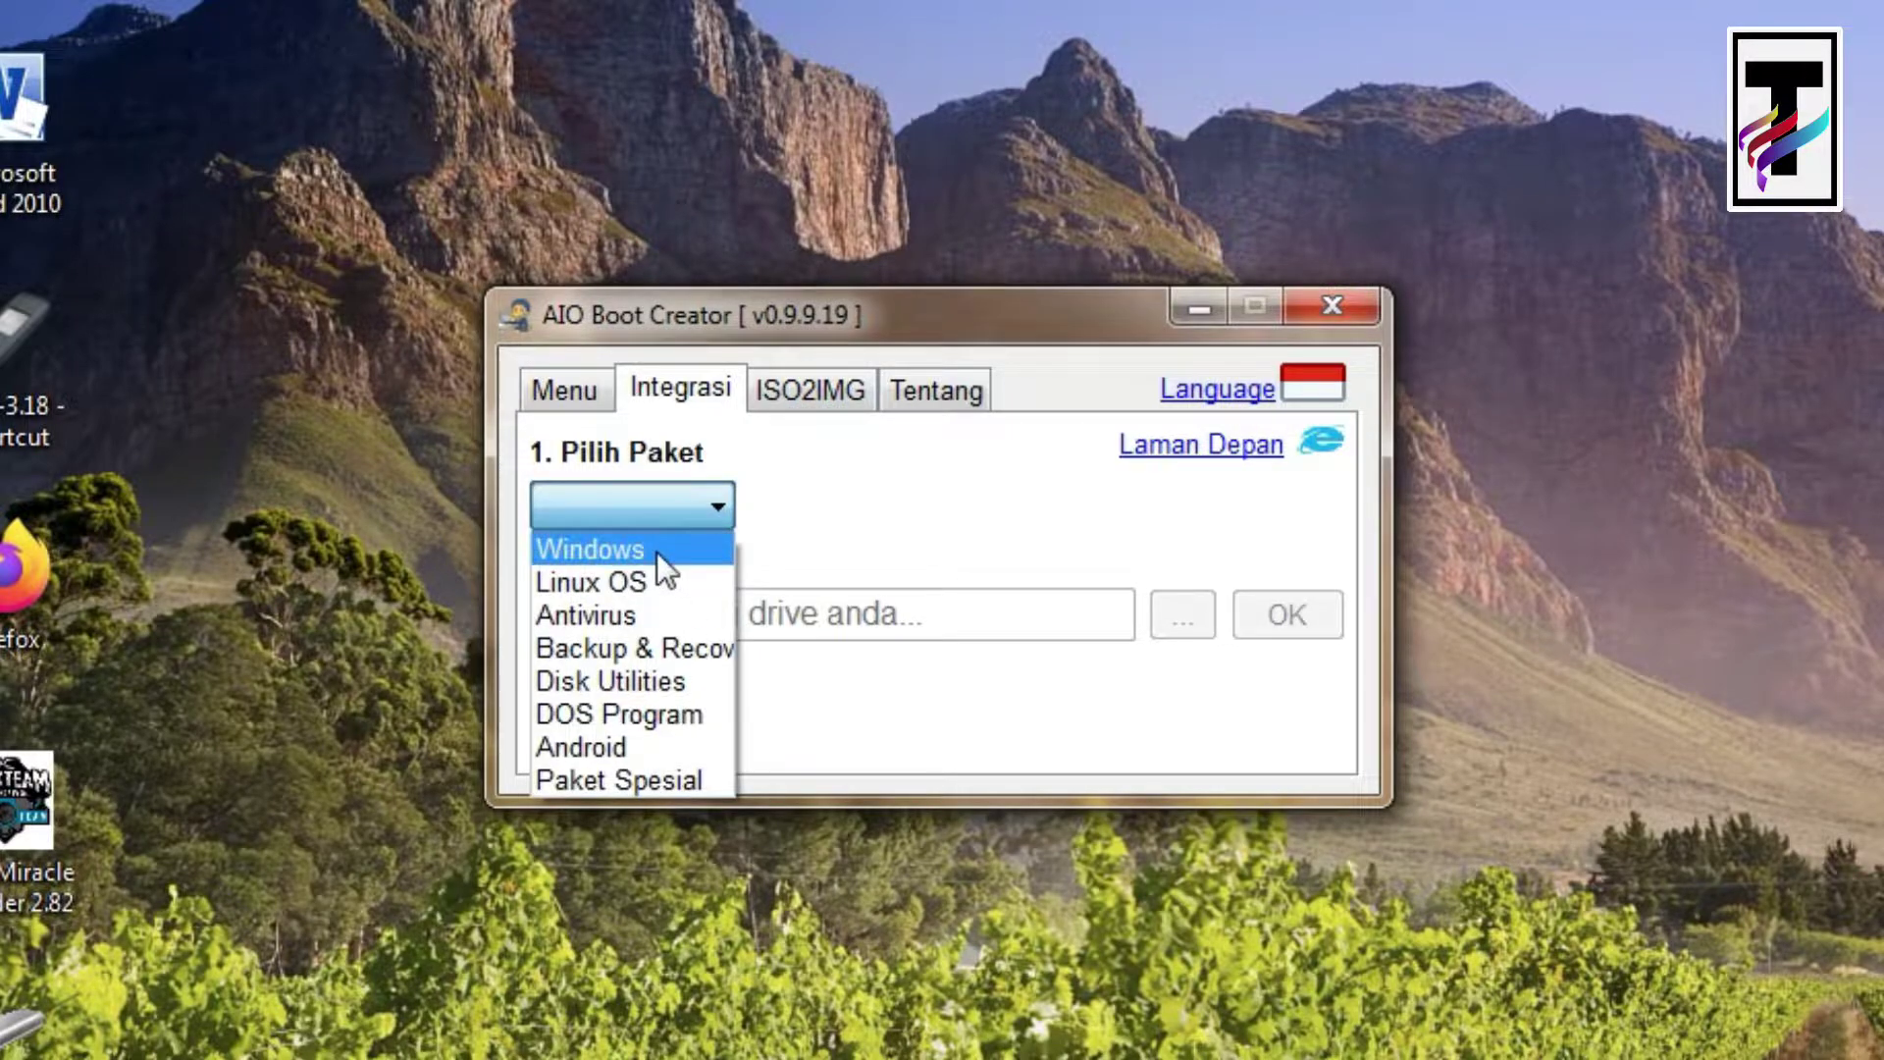
{"action": "left_click", "coordinate": [657, 551]}
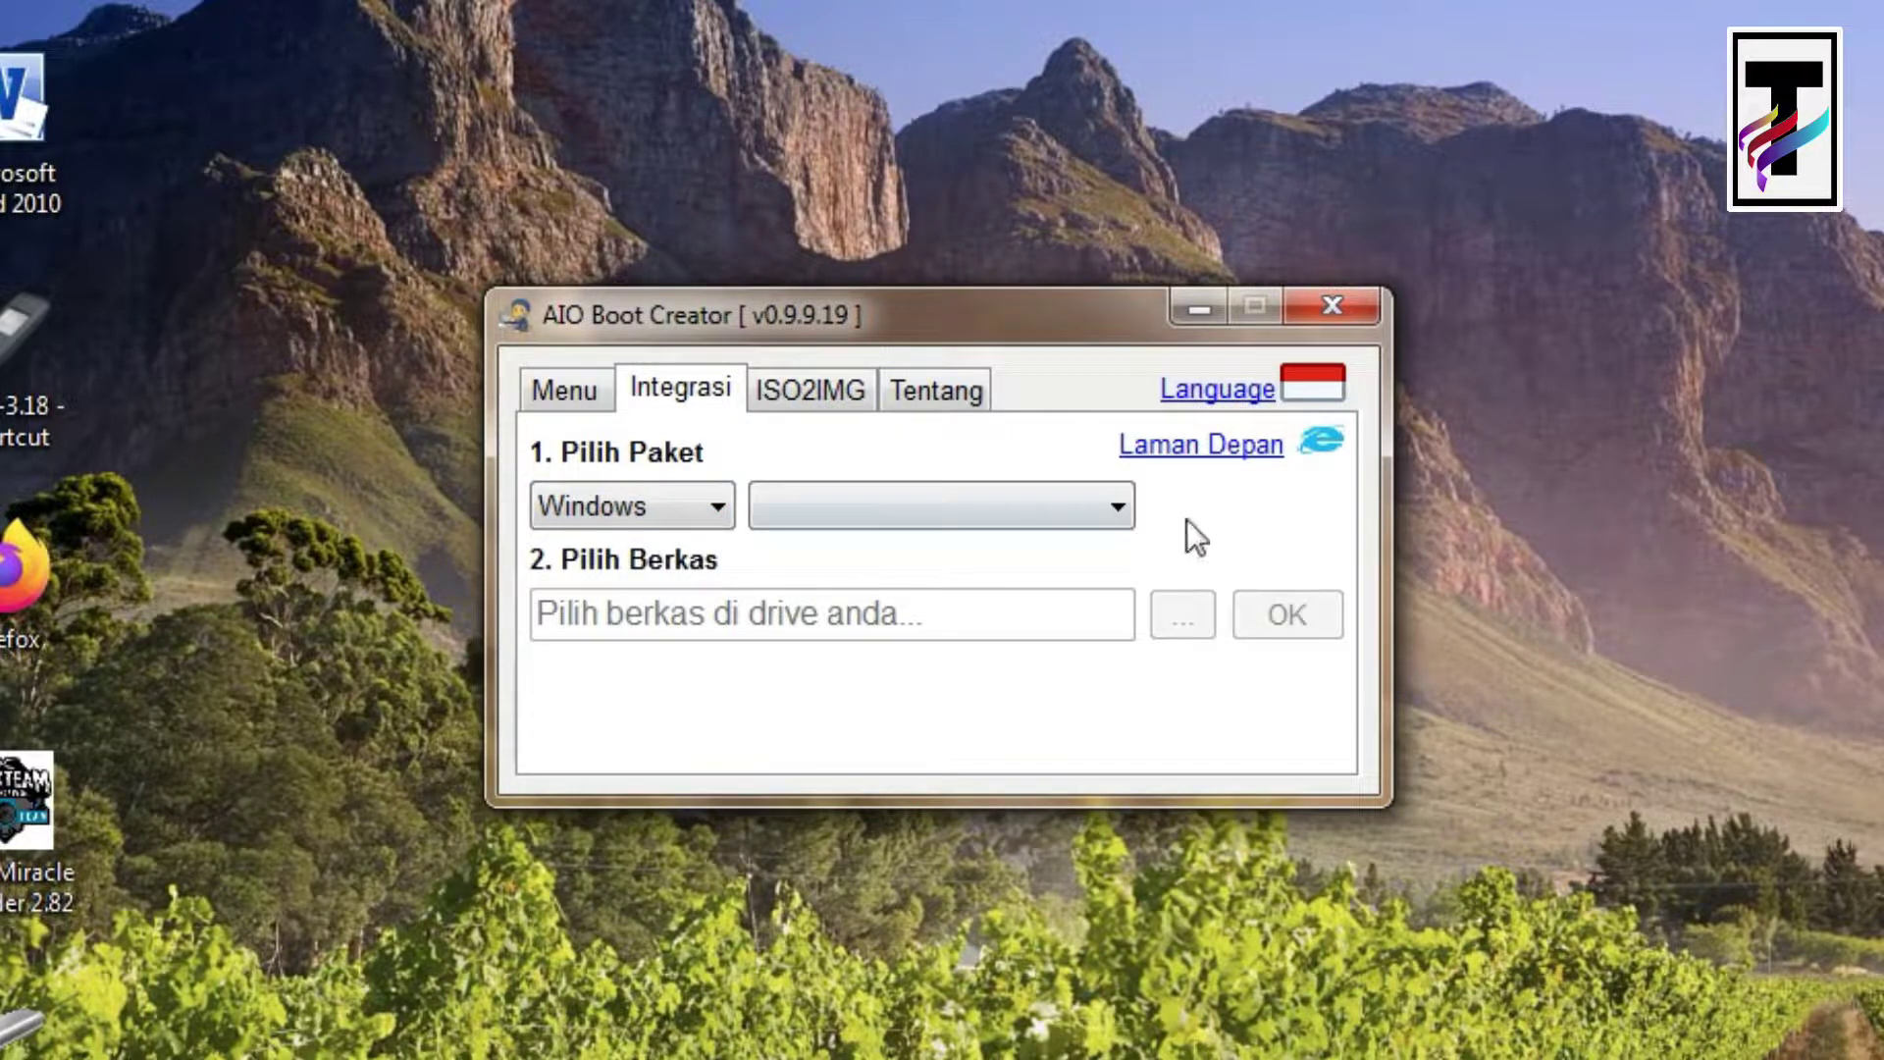
{"action": "left_click", "coordinate": [981, 502]}
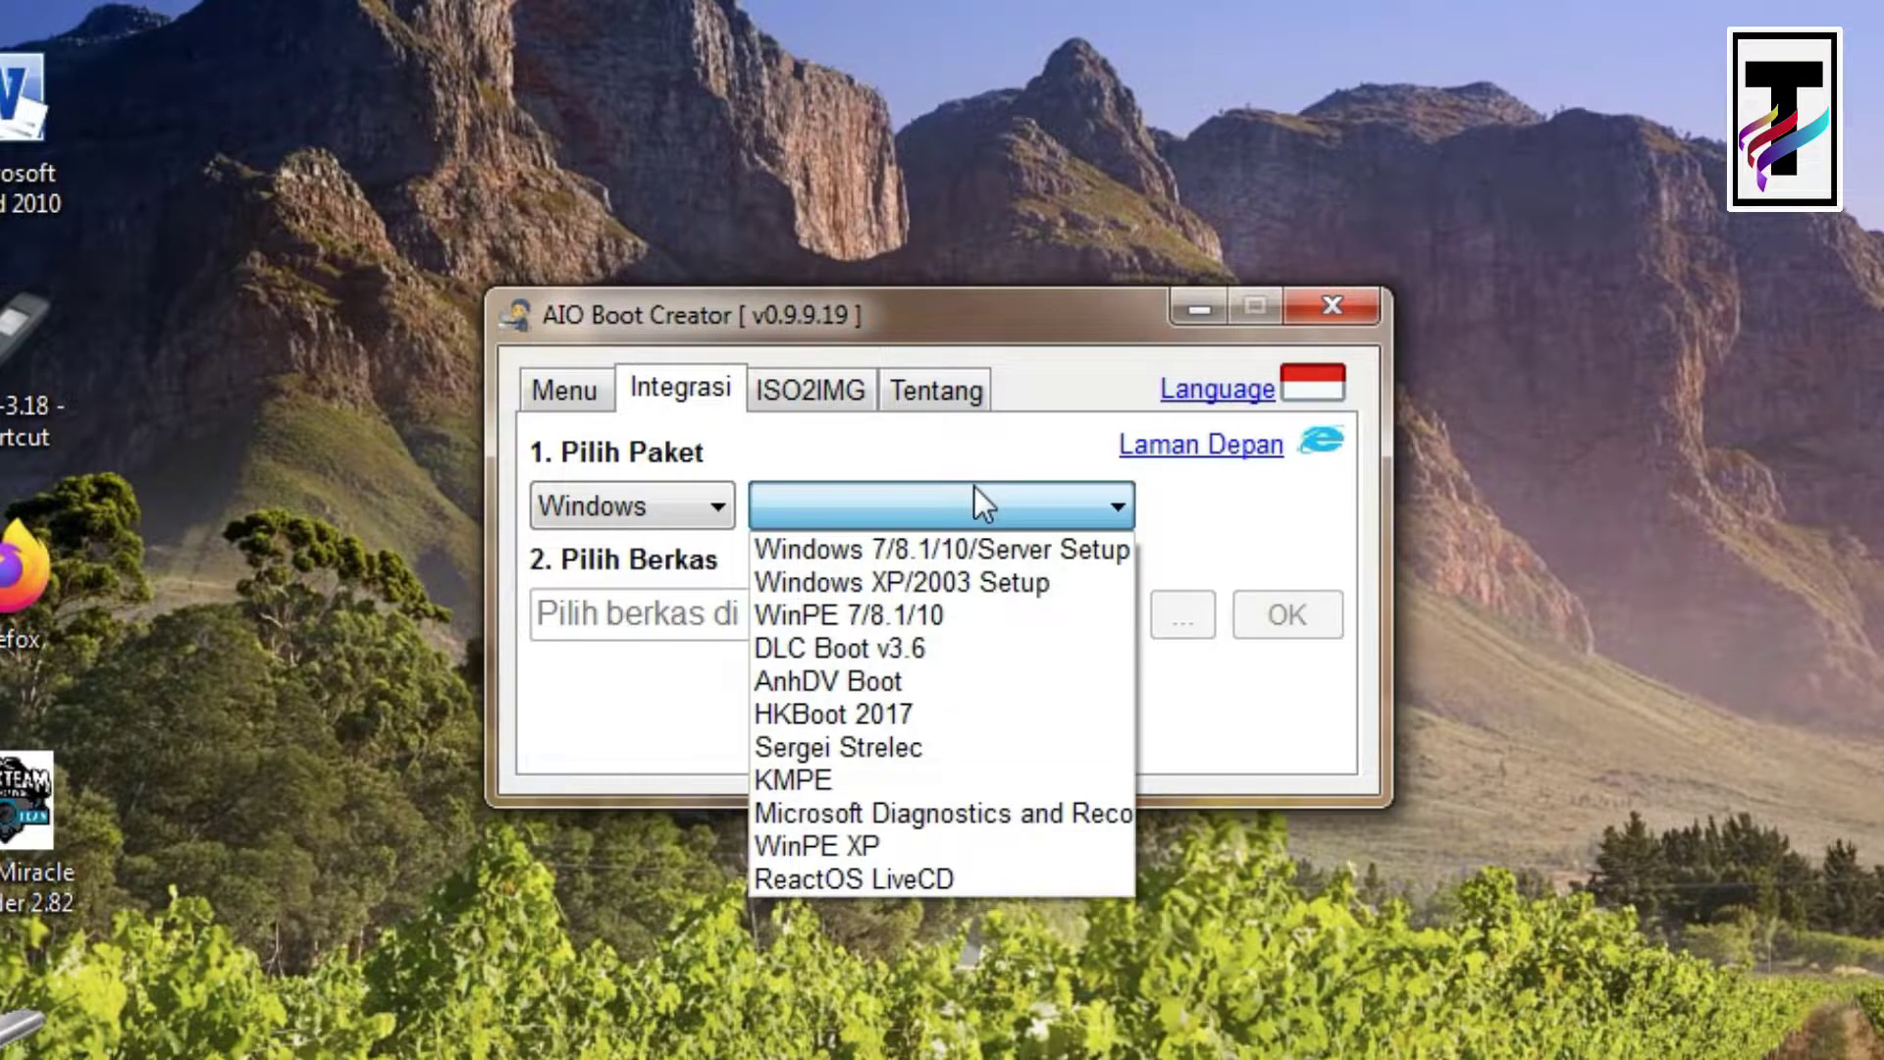
{"action": "left_click", "coordinate": [980, 547]}
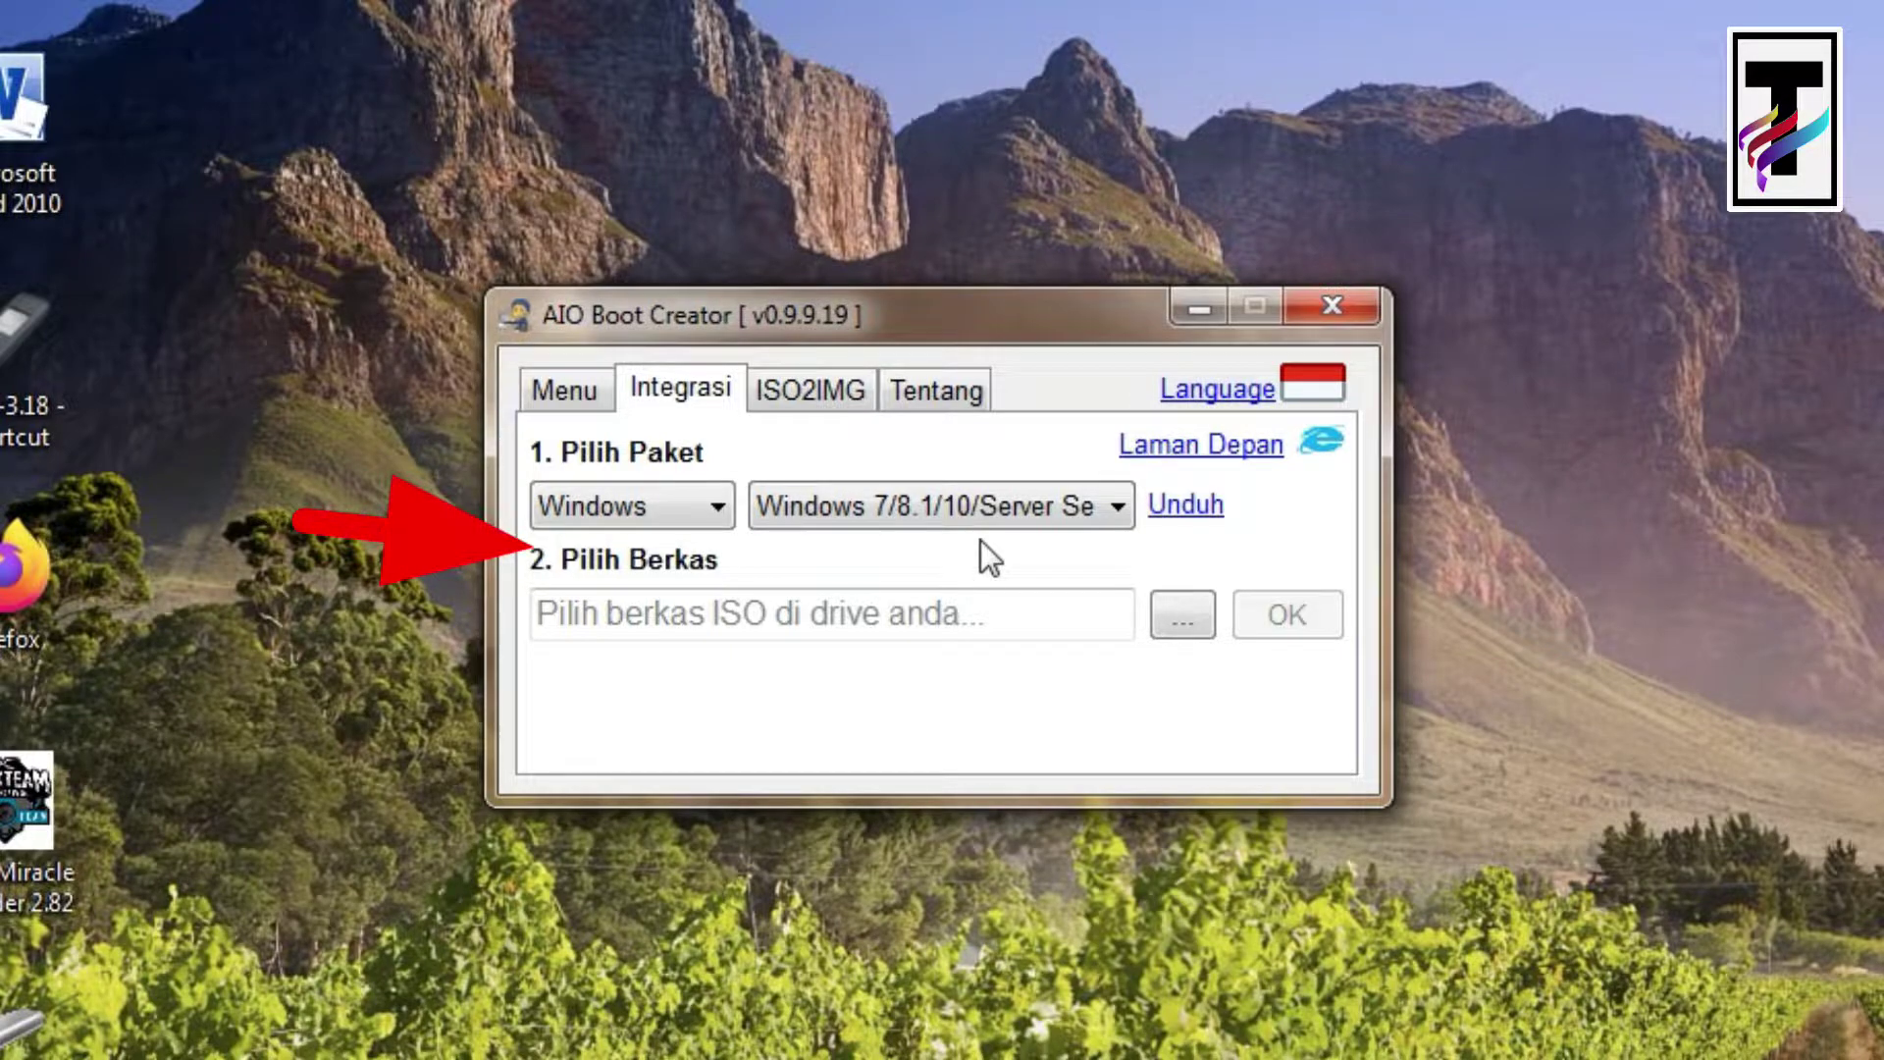
Choose the WIN7.X64.ENU.DEC2021 ISO from the win 7 64it folder inside D:\windows as the source file
{"action": "left_click", "coordinate": [1180, 613]}
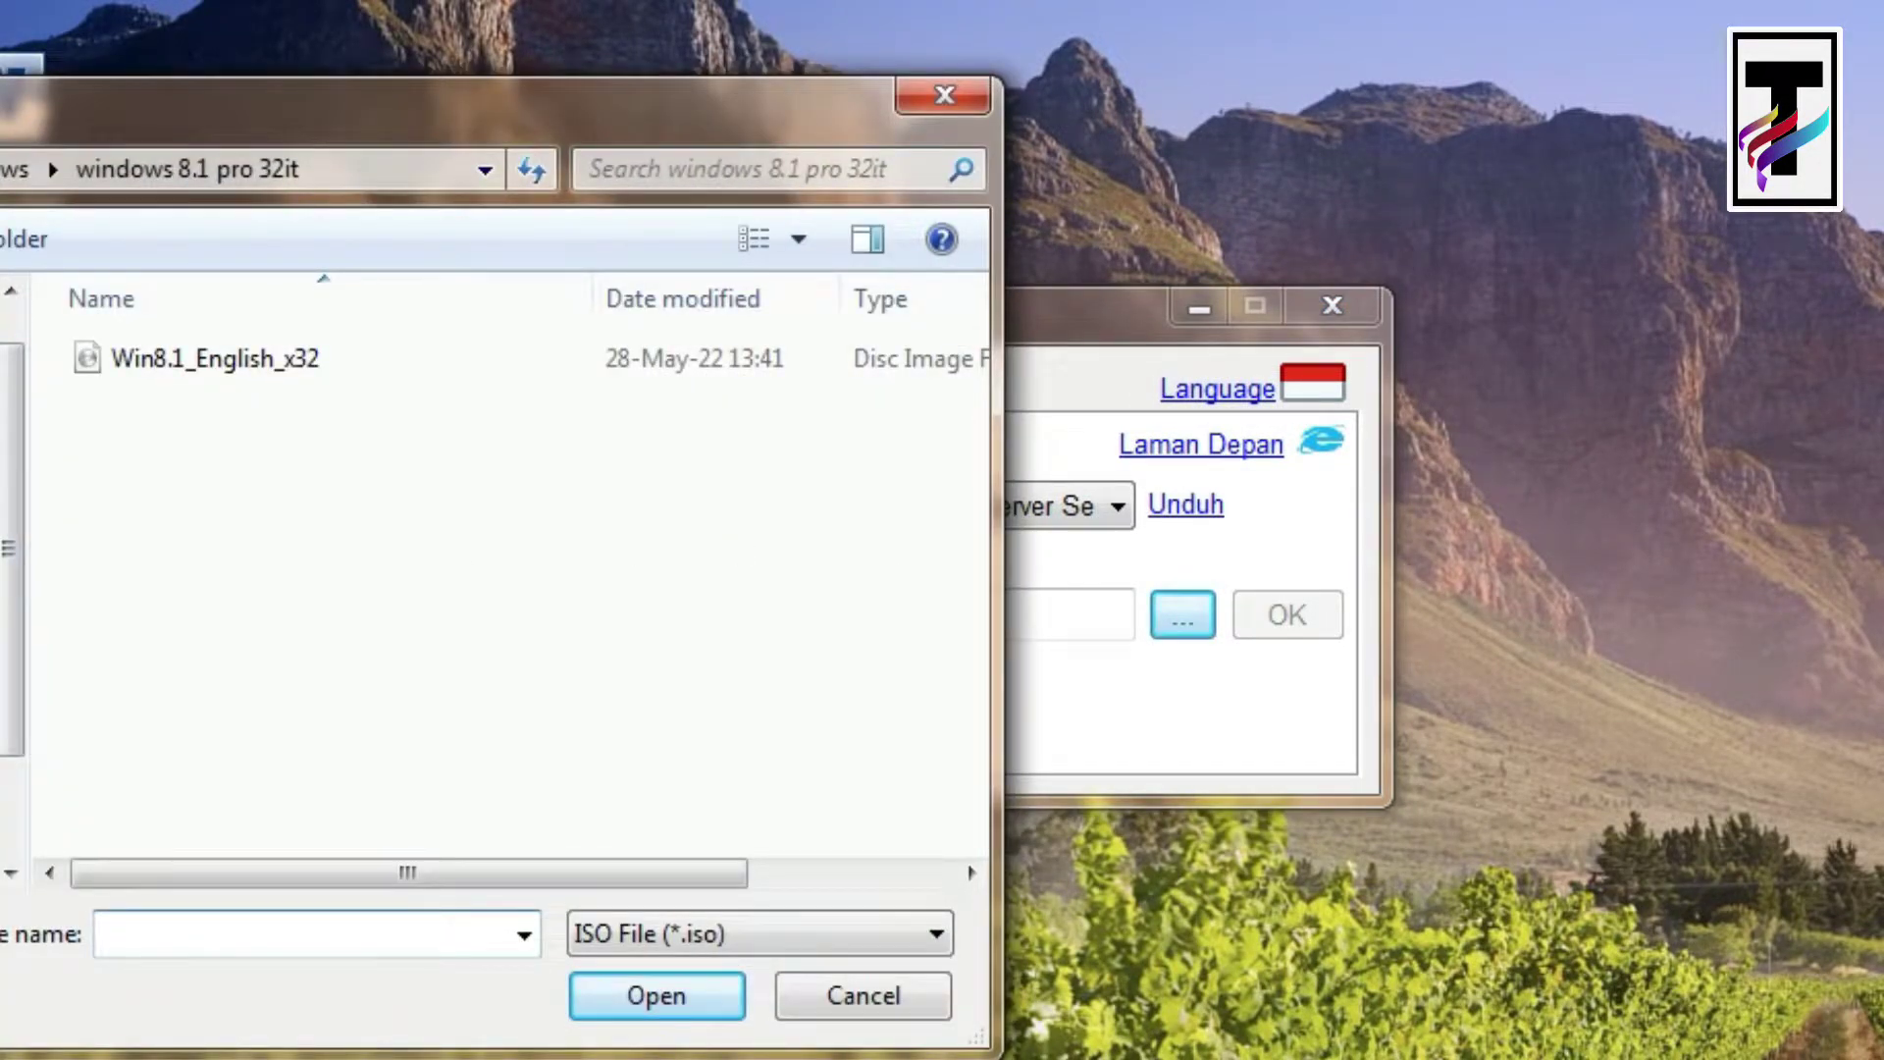
{"action": "left_click", "coordinate": [8, 290]}
{"action": "double_click", "coordinate": [187, 748]}
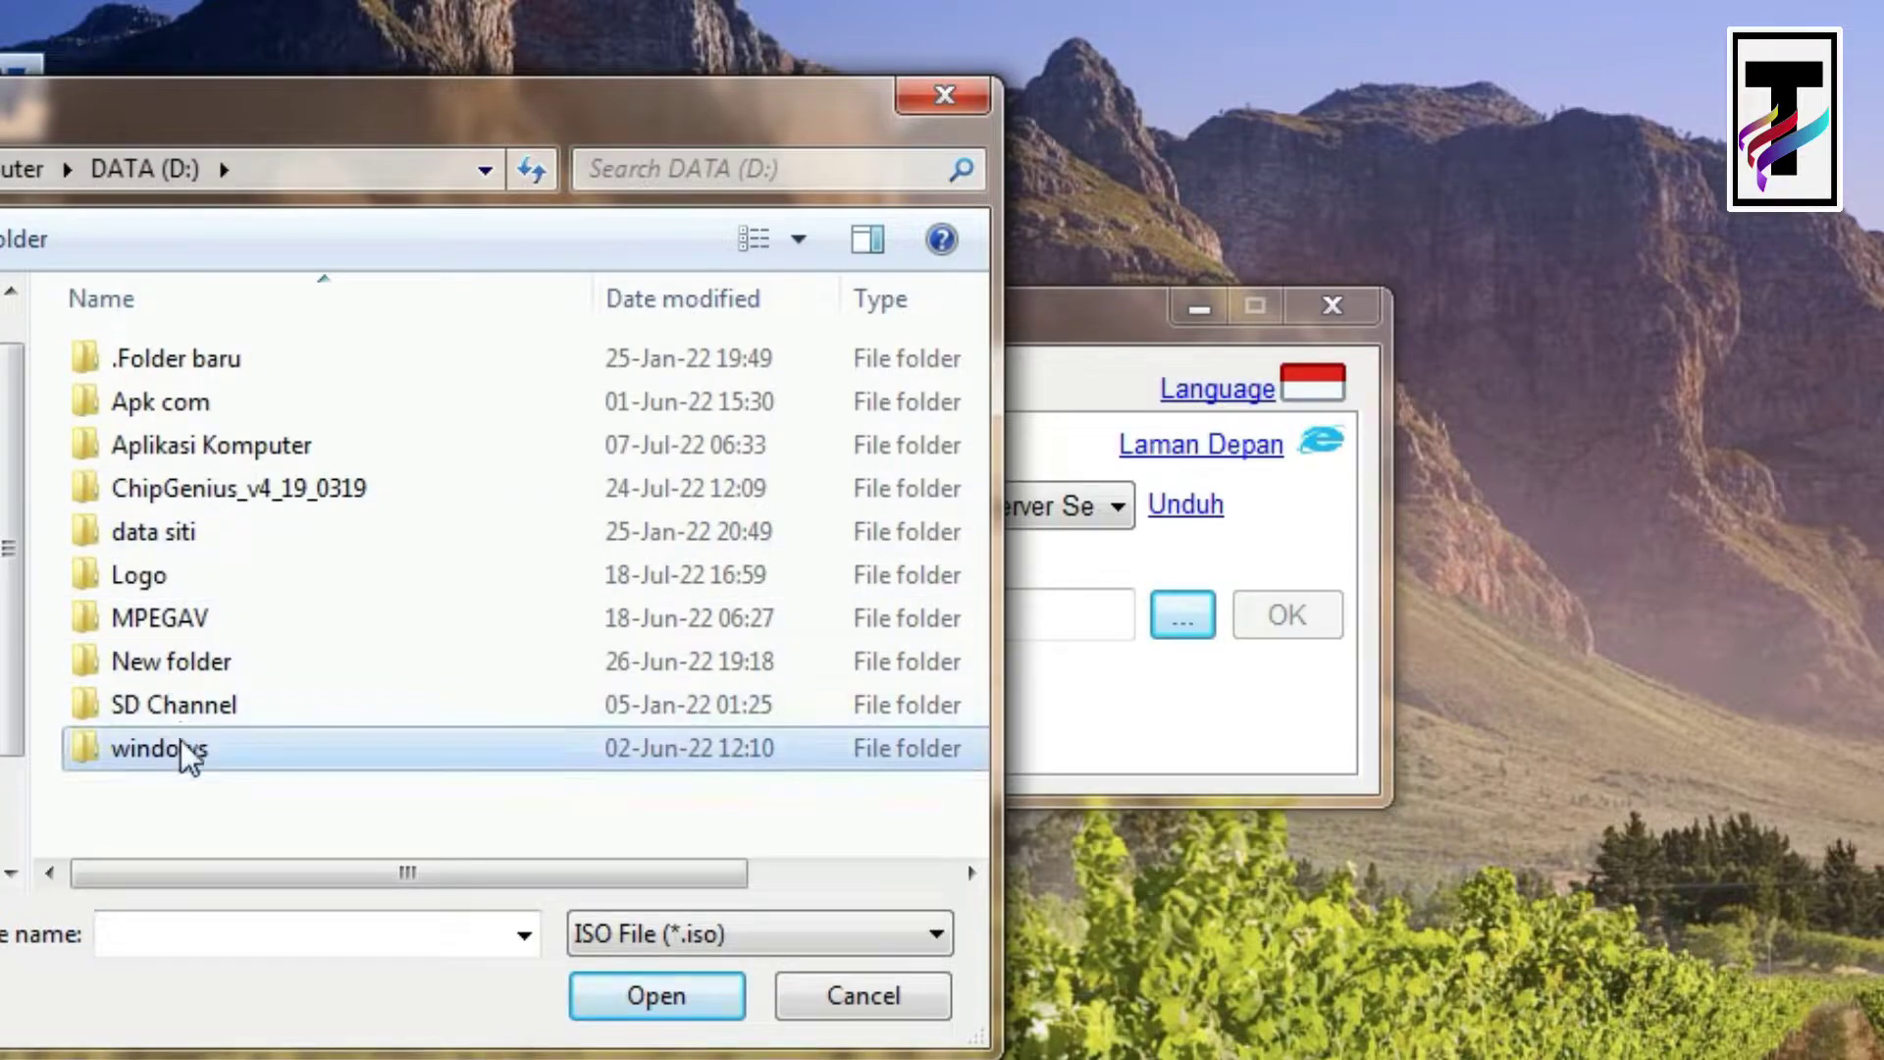
{"action": "double_click", "coordinate": [201, 369]}
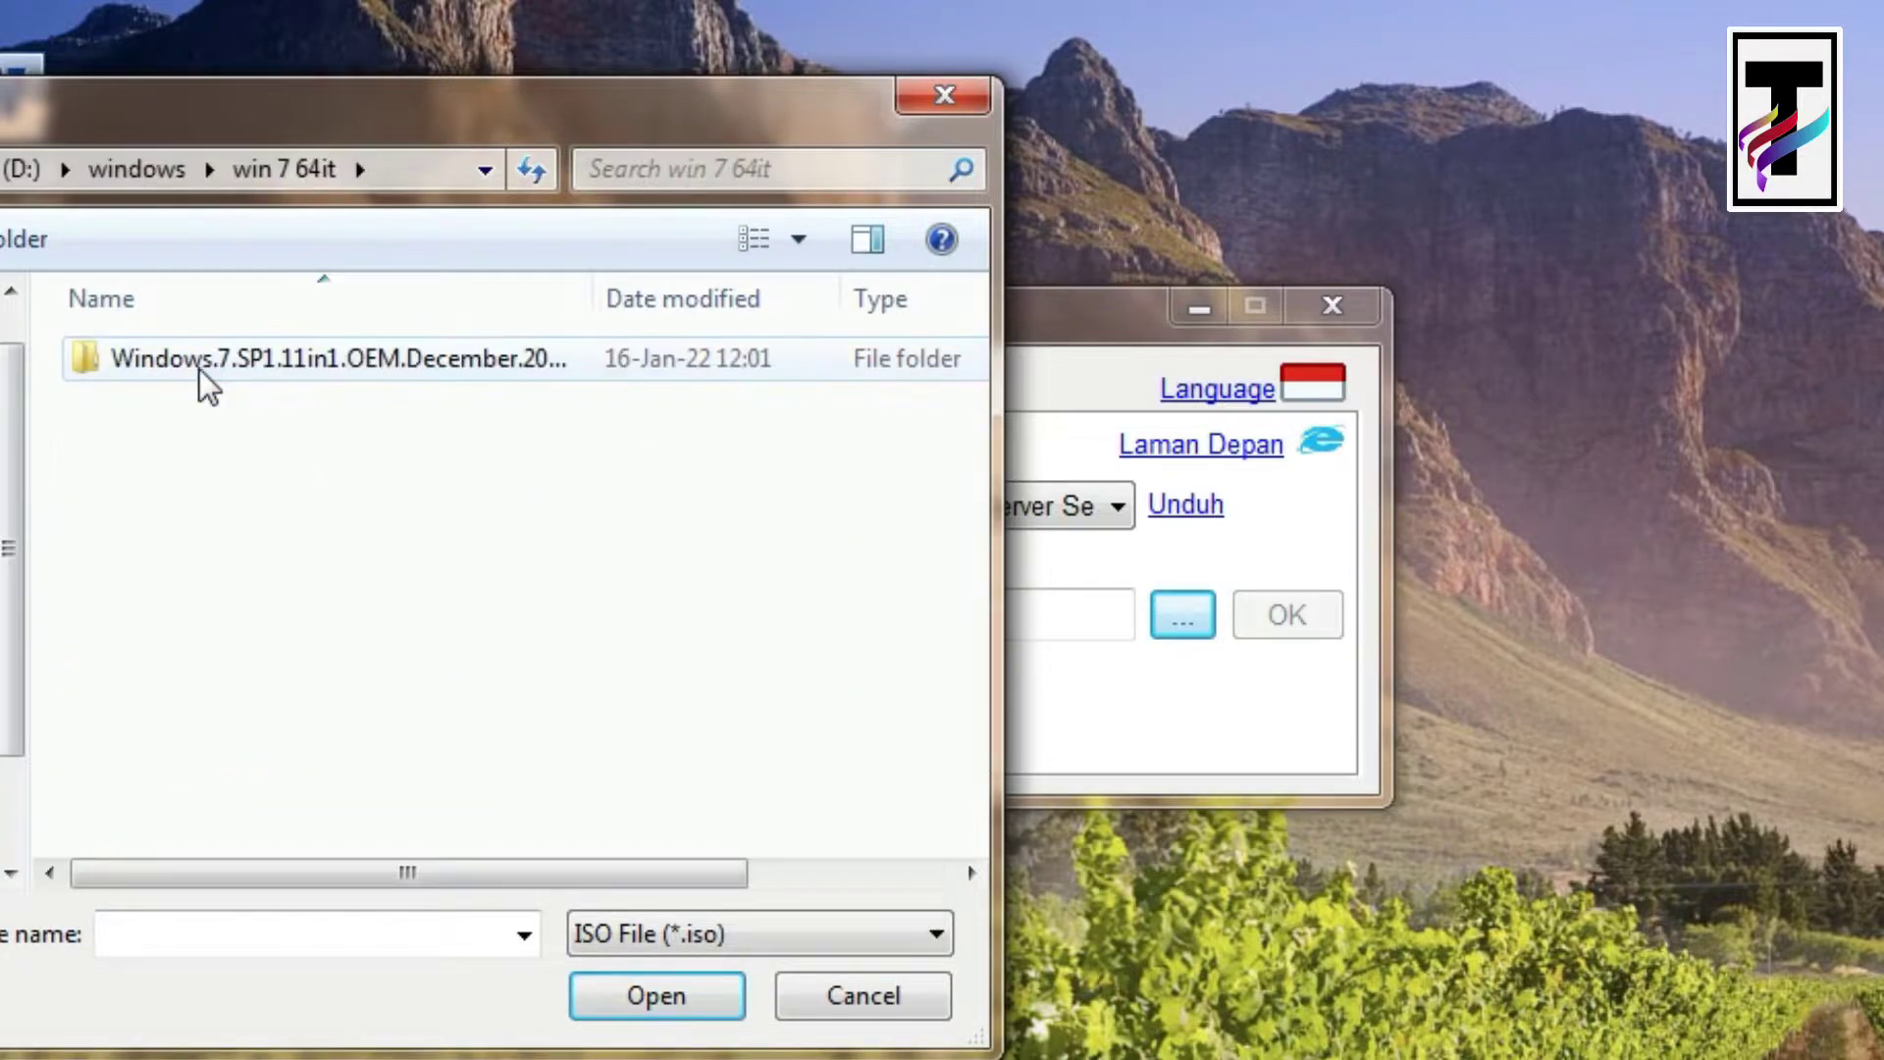
{"action": "double_click", "coordinate": [204, 372]}
{"action": "left_click", "coordinate": [204, 403]}
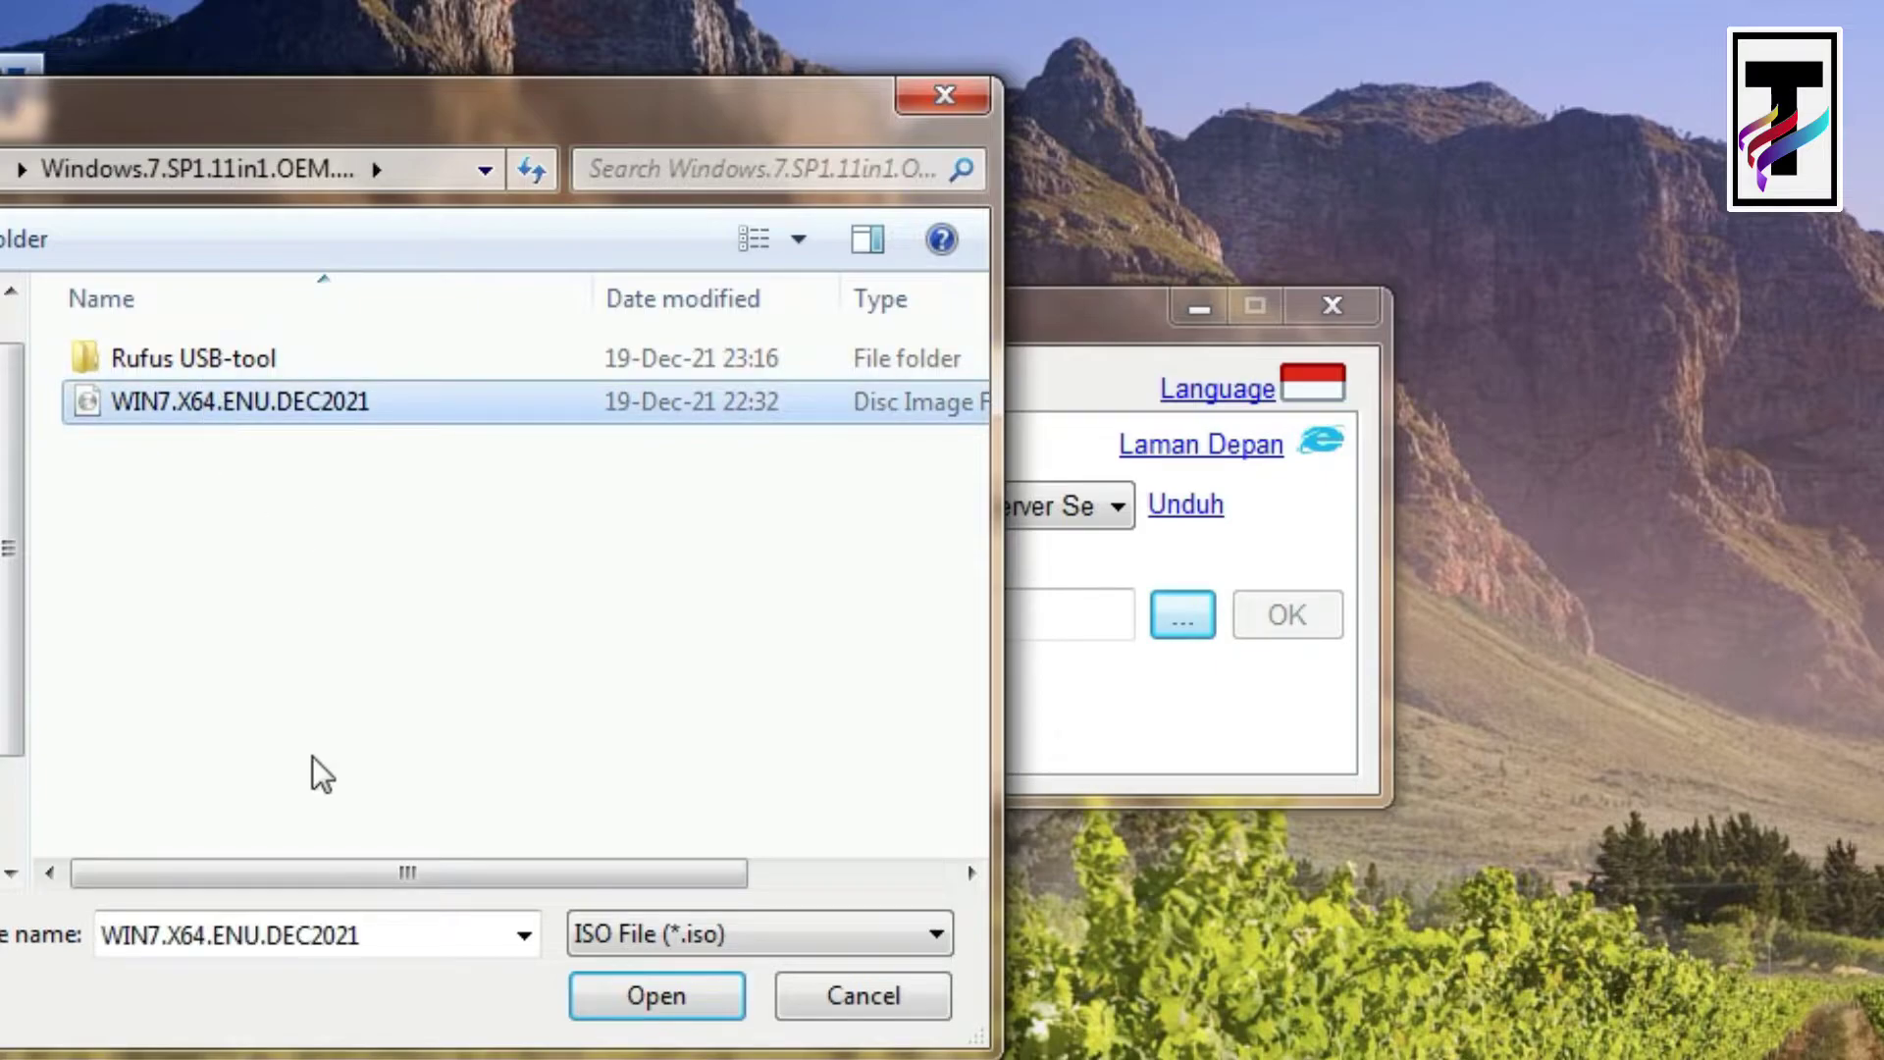
{"action": "left_click", "coordinate": [698, 989]}
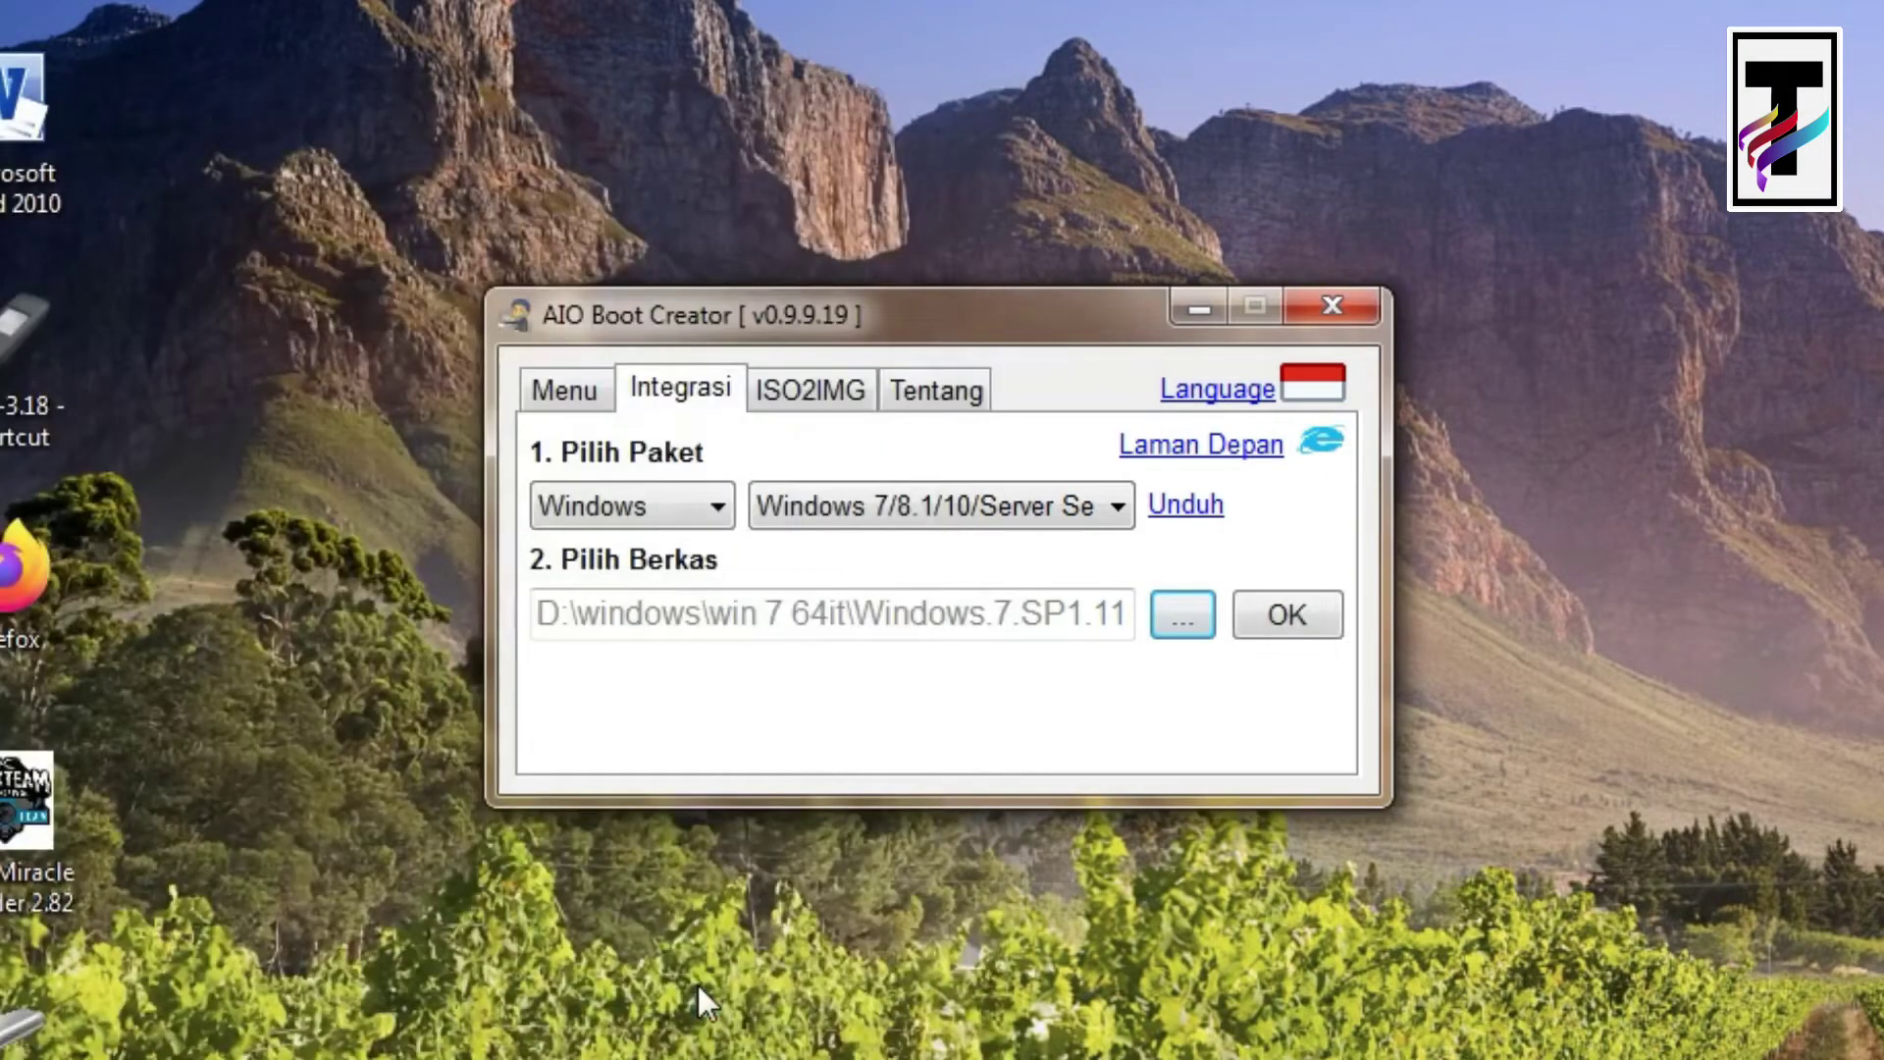
Integrate the chosen Windows 7 ISO into the USB drive and dismiss the completion notice
{"action": "left_click", "coordinate": [1324, 617]}
{"action": "left_click", "coordinate": [1129, 575]}
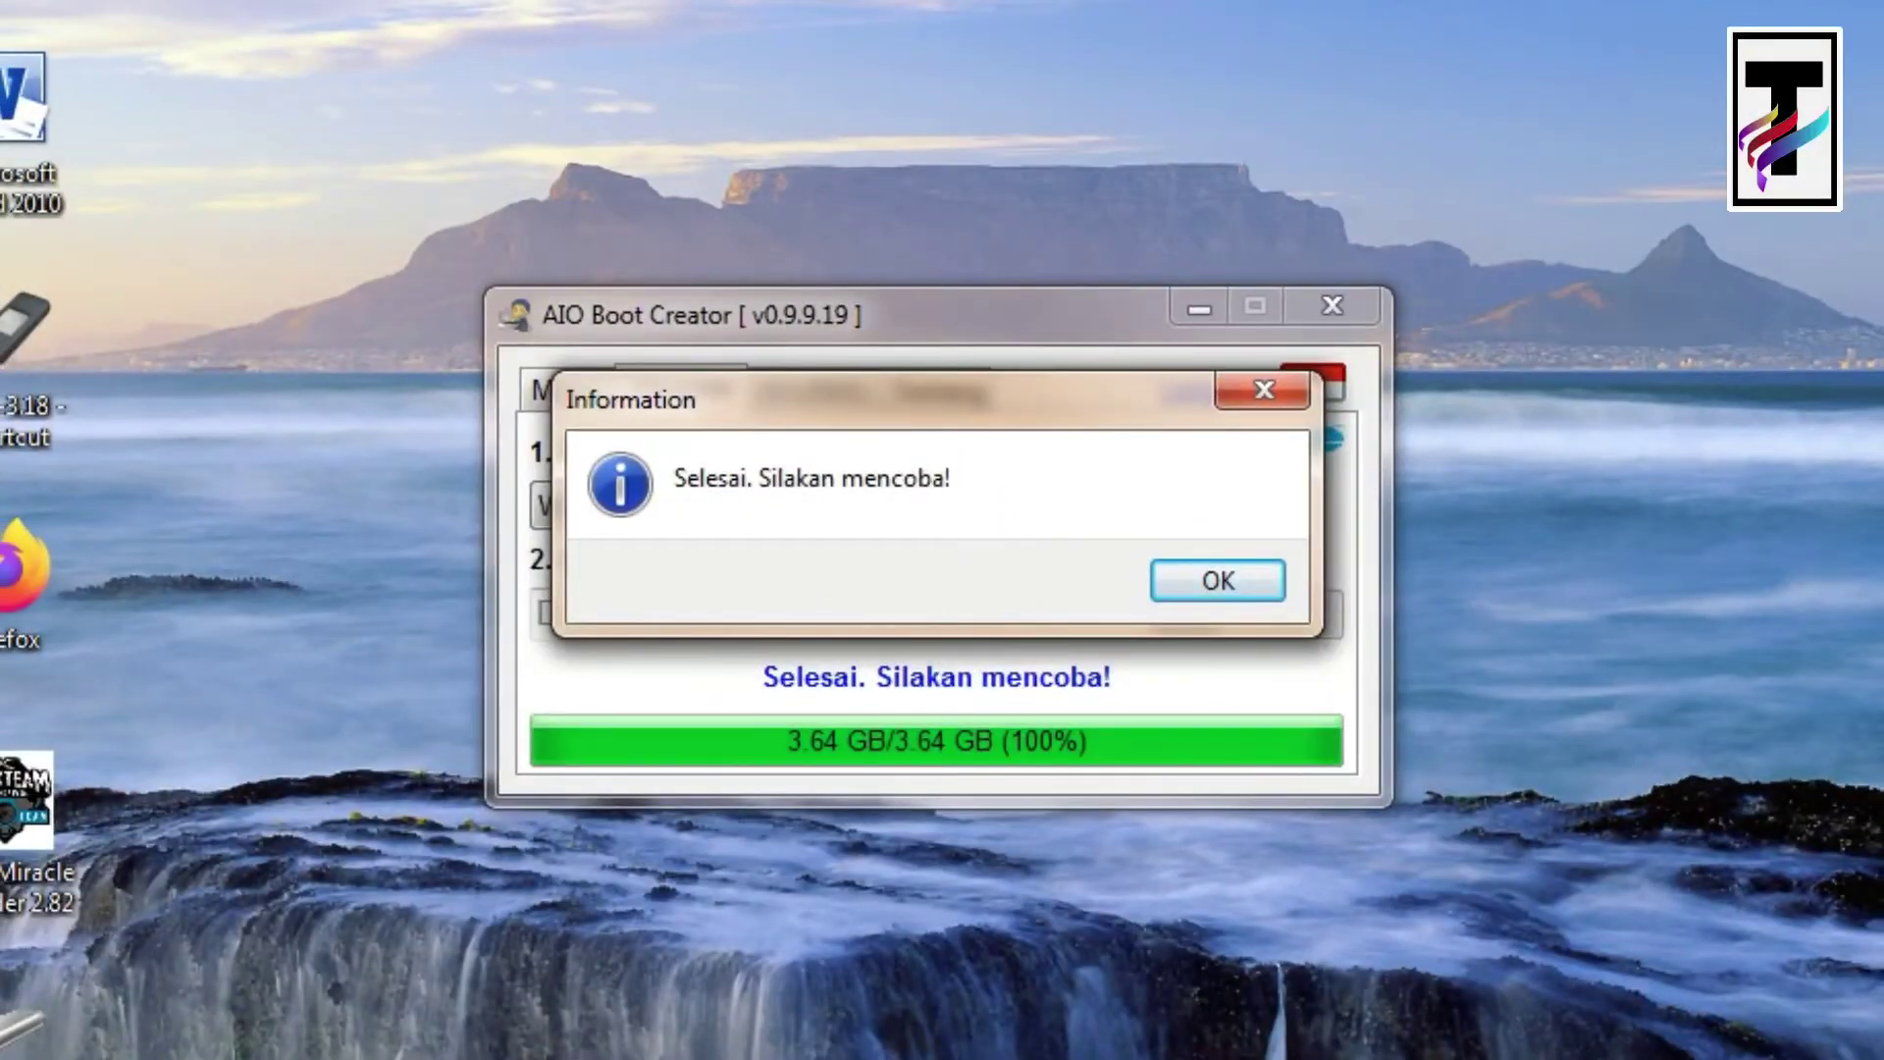
{"action": "left_click", "coordinate": [1164, 574]}
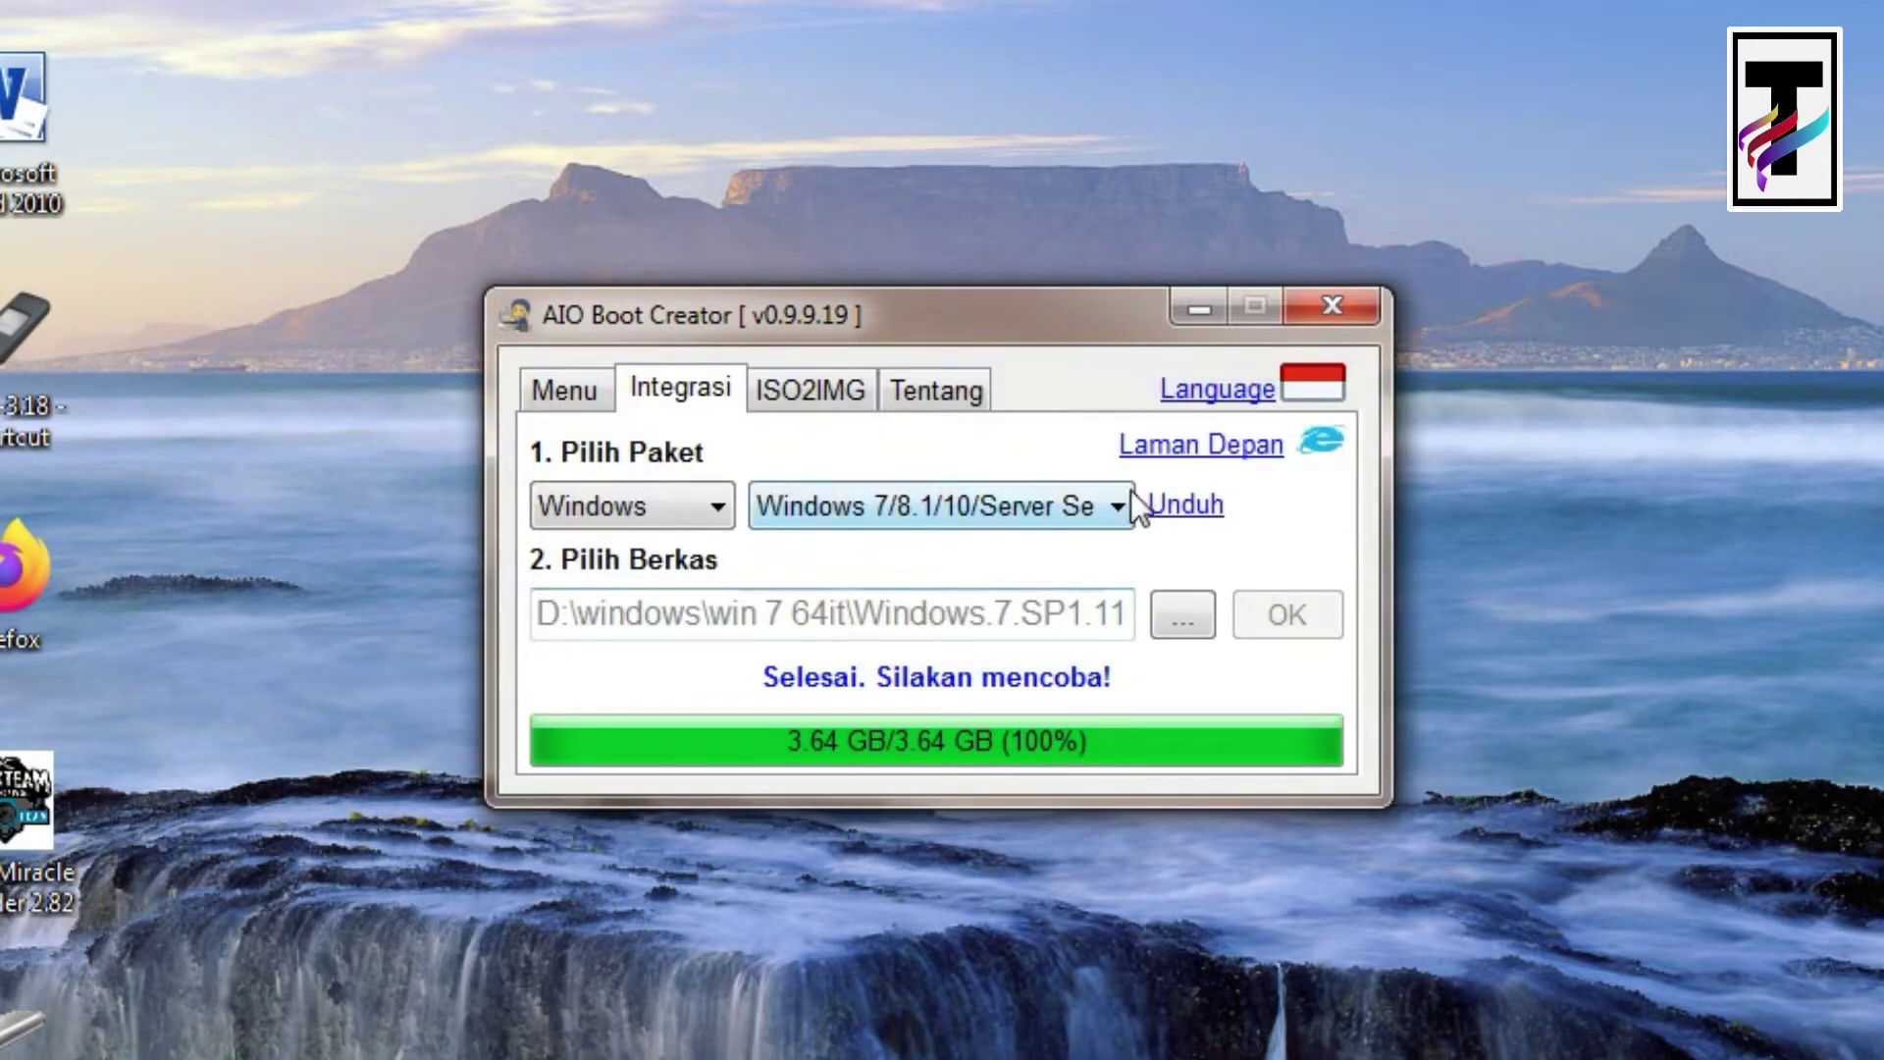
Integrate the Win8.1_English_x32 ISO from D:\windows\windows 8.1 pro 32it, accepting Win8.1_English_x32 as its boot menu name
{"action": "left_click", "coordinate": [1184, 616]}
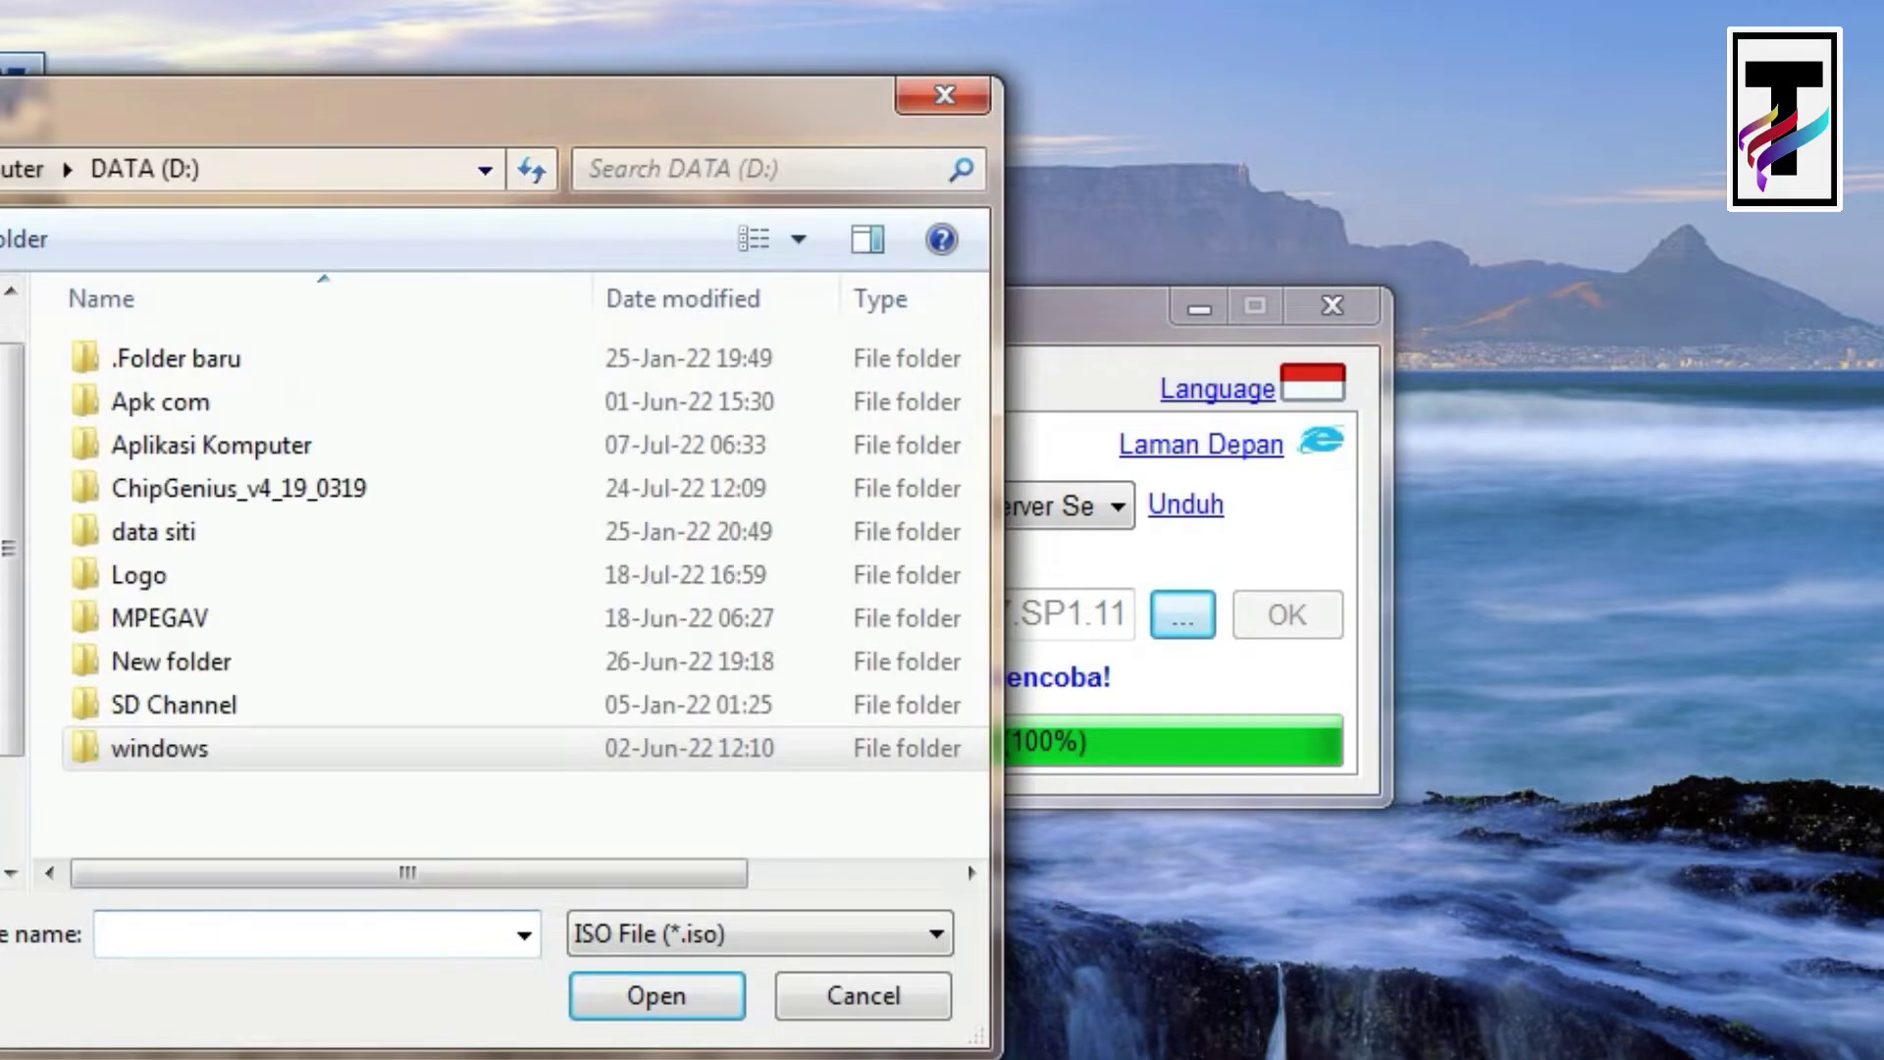
{"action": "double_click", "coordinate": [219, 765]}
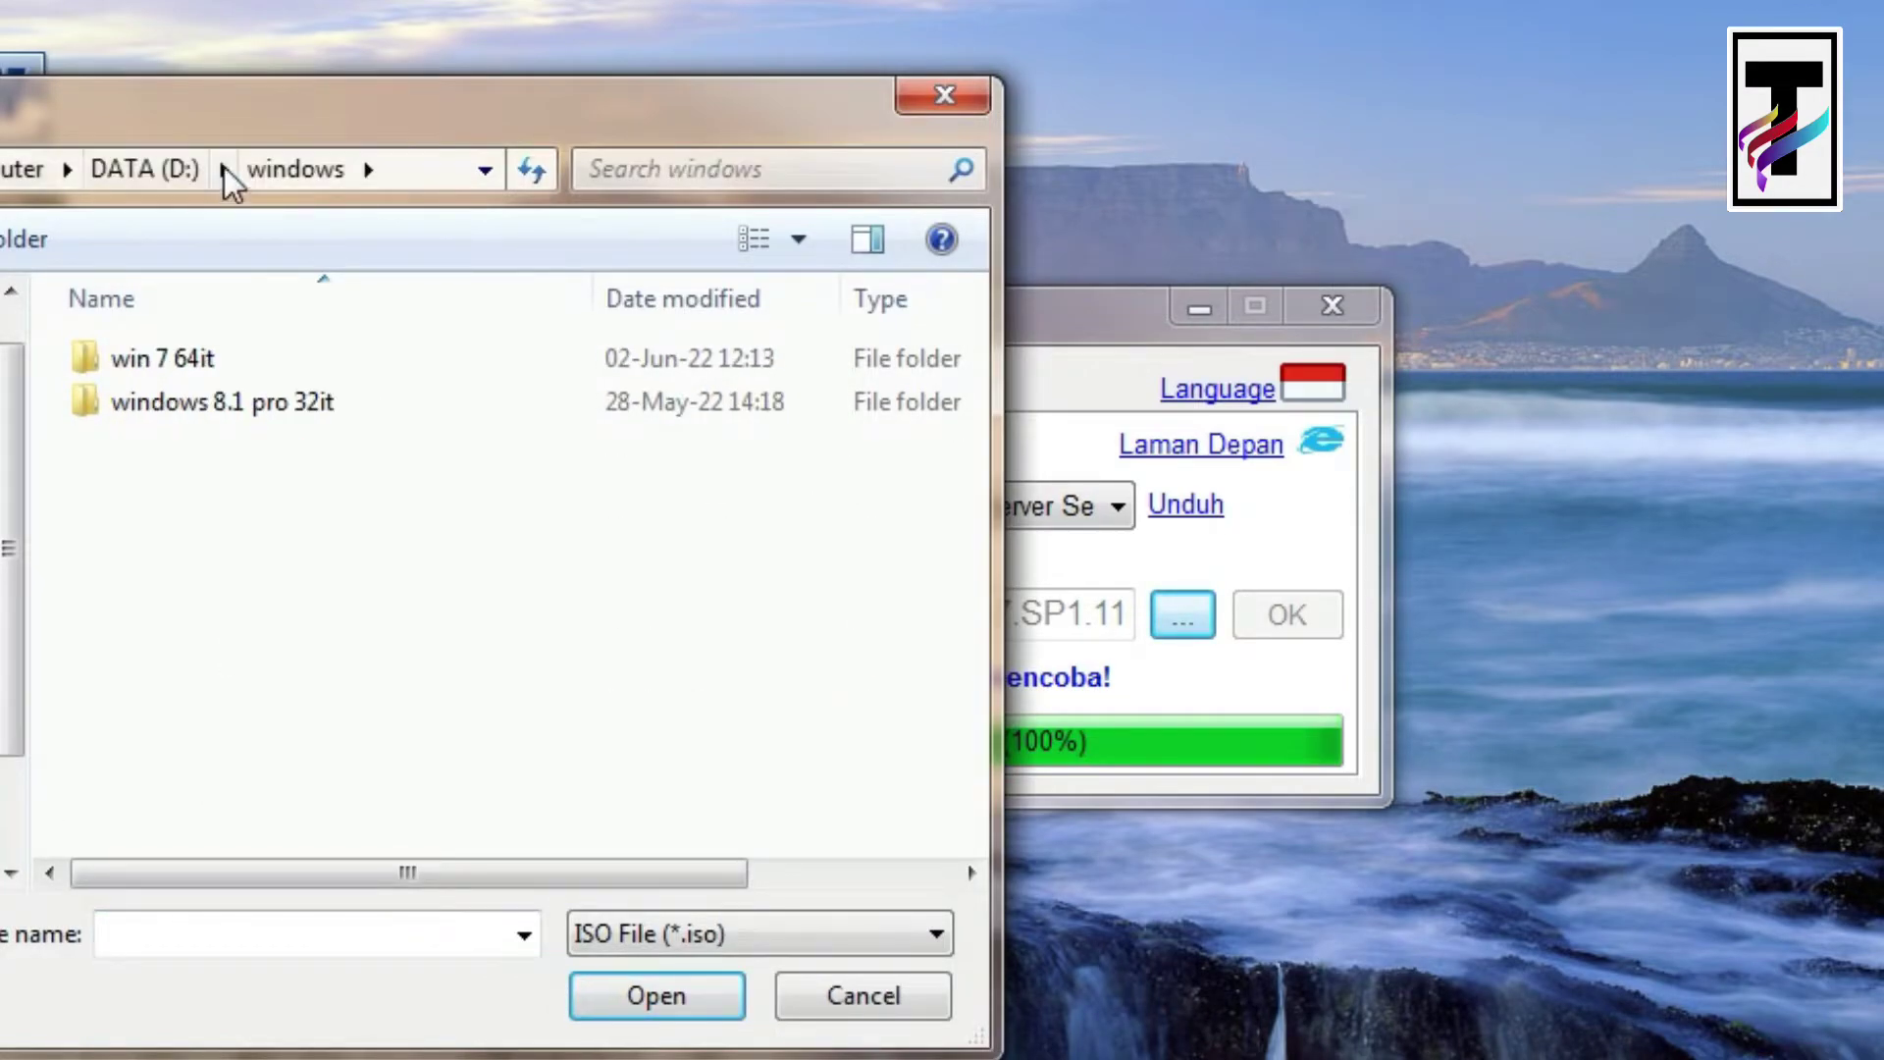
{"action": "left_click", "coordinate": [206, 412]}
{"action": "double_click", "coordinate": [204, 410]}
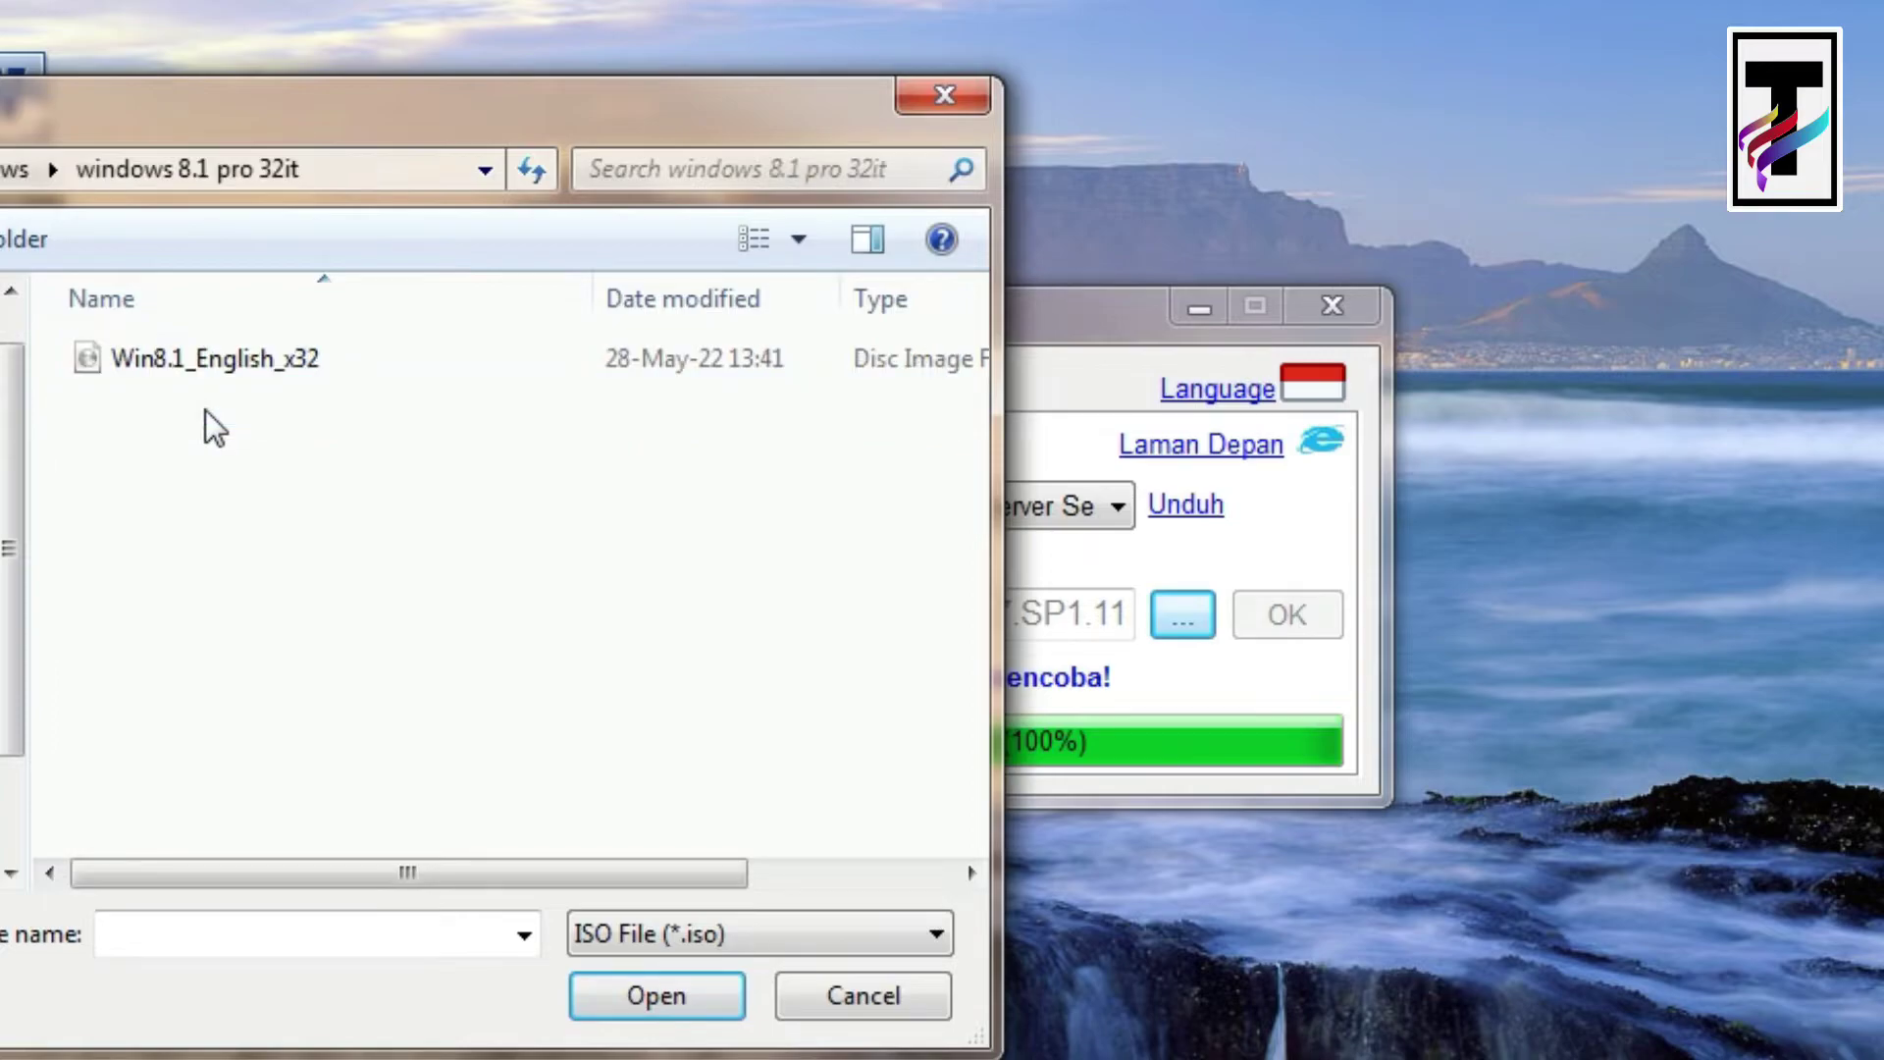
{"action": "left_click", "coordinate": [220, 376]}
{"action": "left_click", "coordinate": [589, 998]}
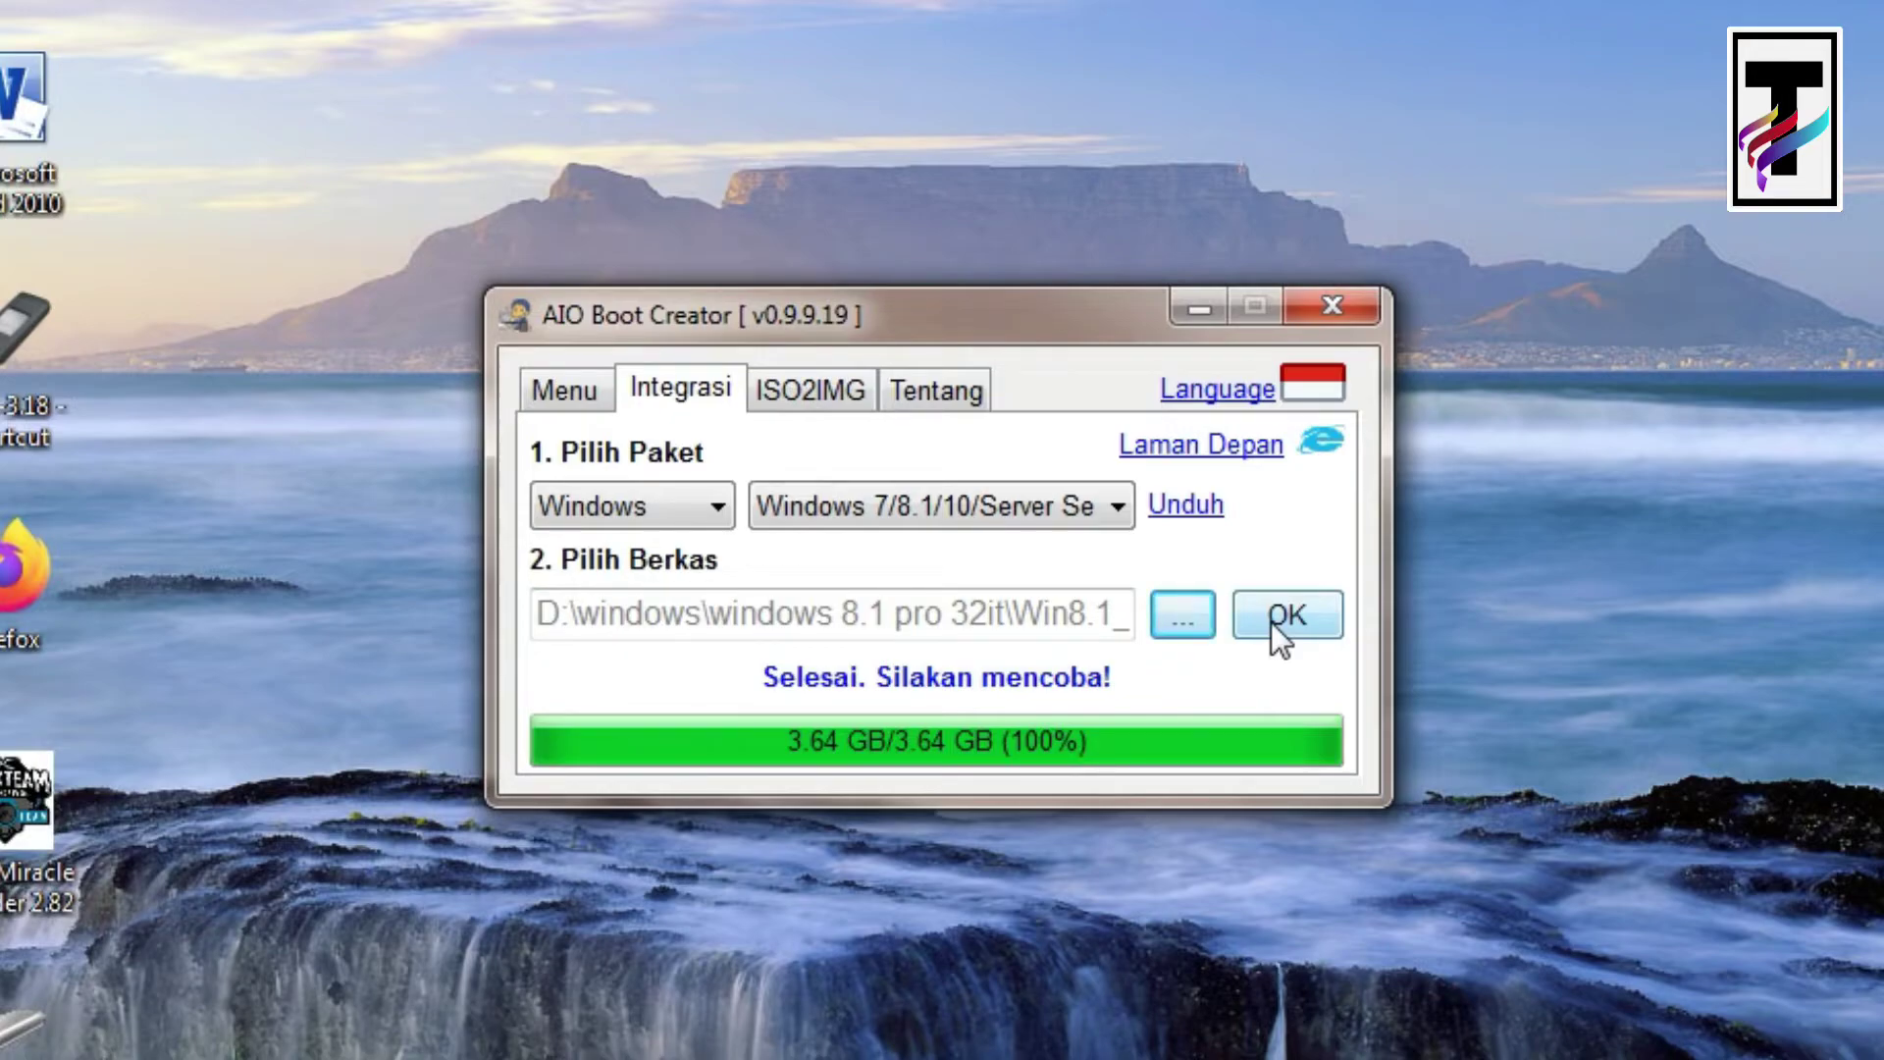
{"action": "left_click", "coordinate": [1270, 622]}
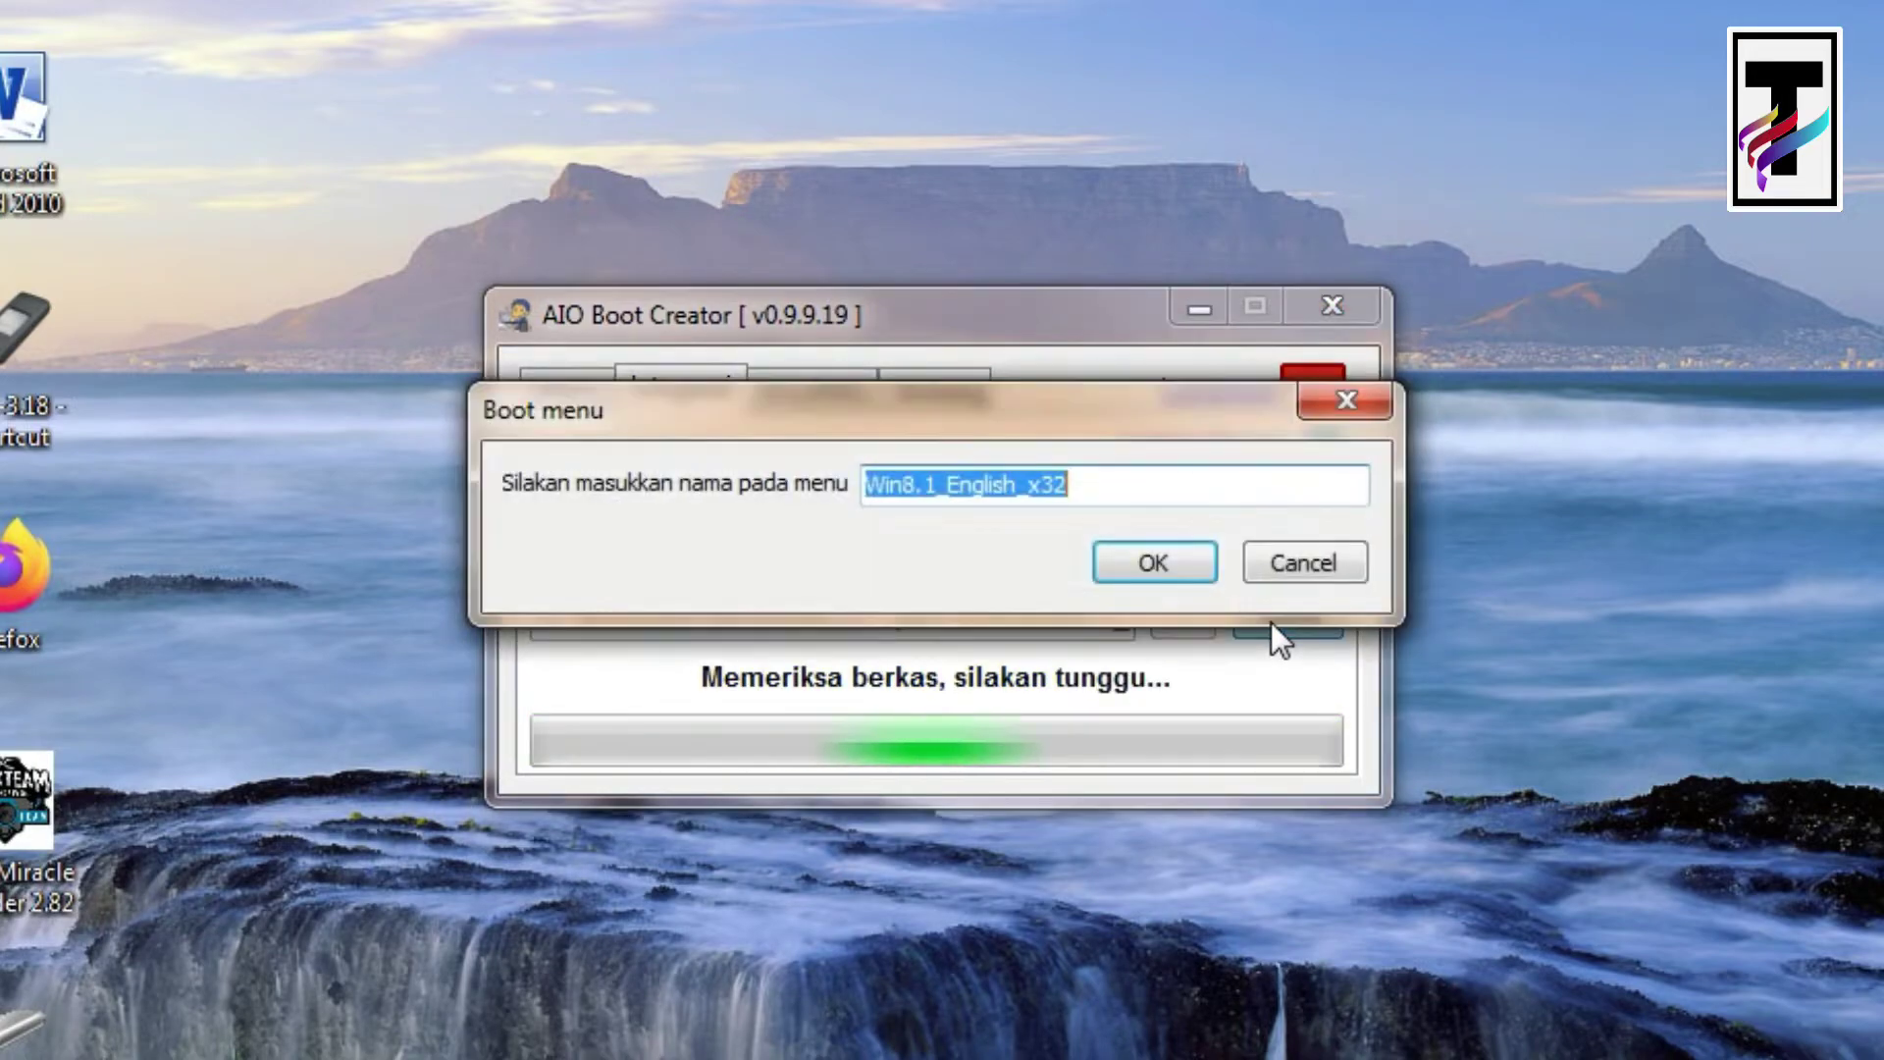
{"action": "left_click", "coordinate": [1135, 562]}
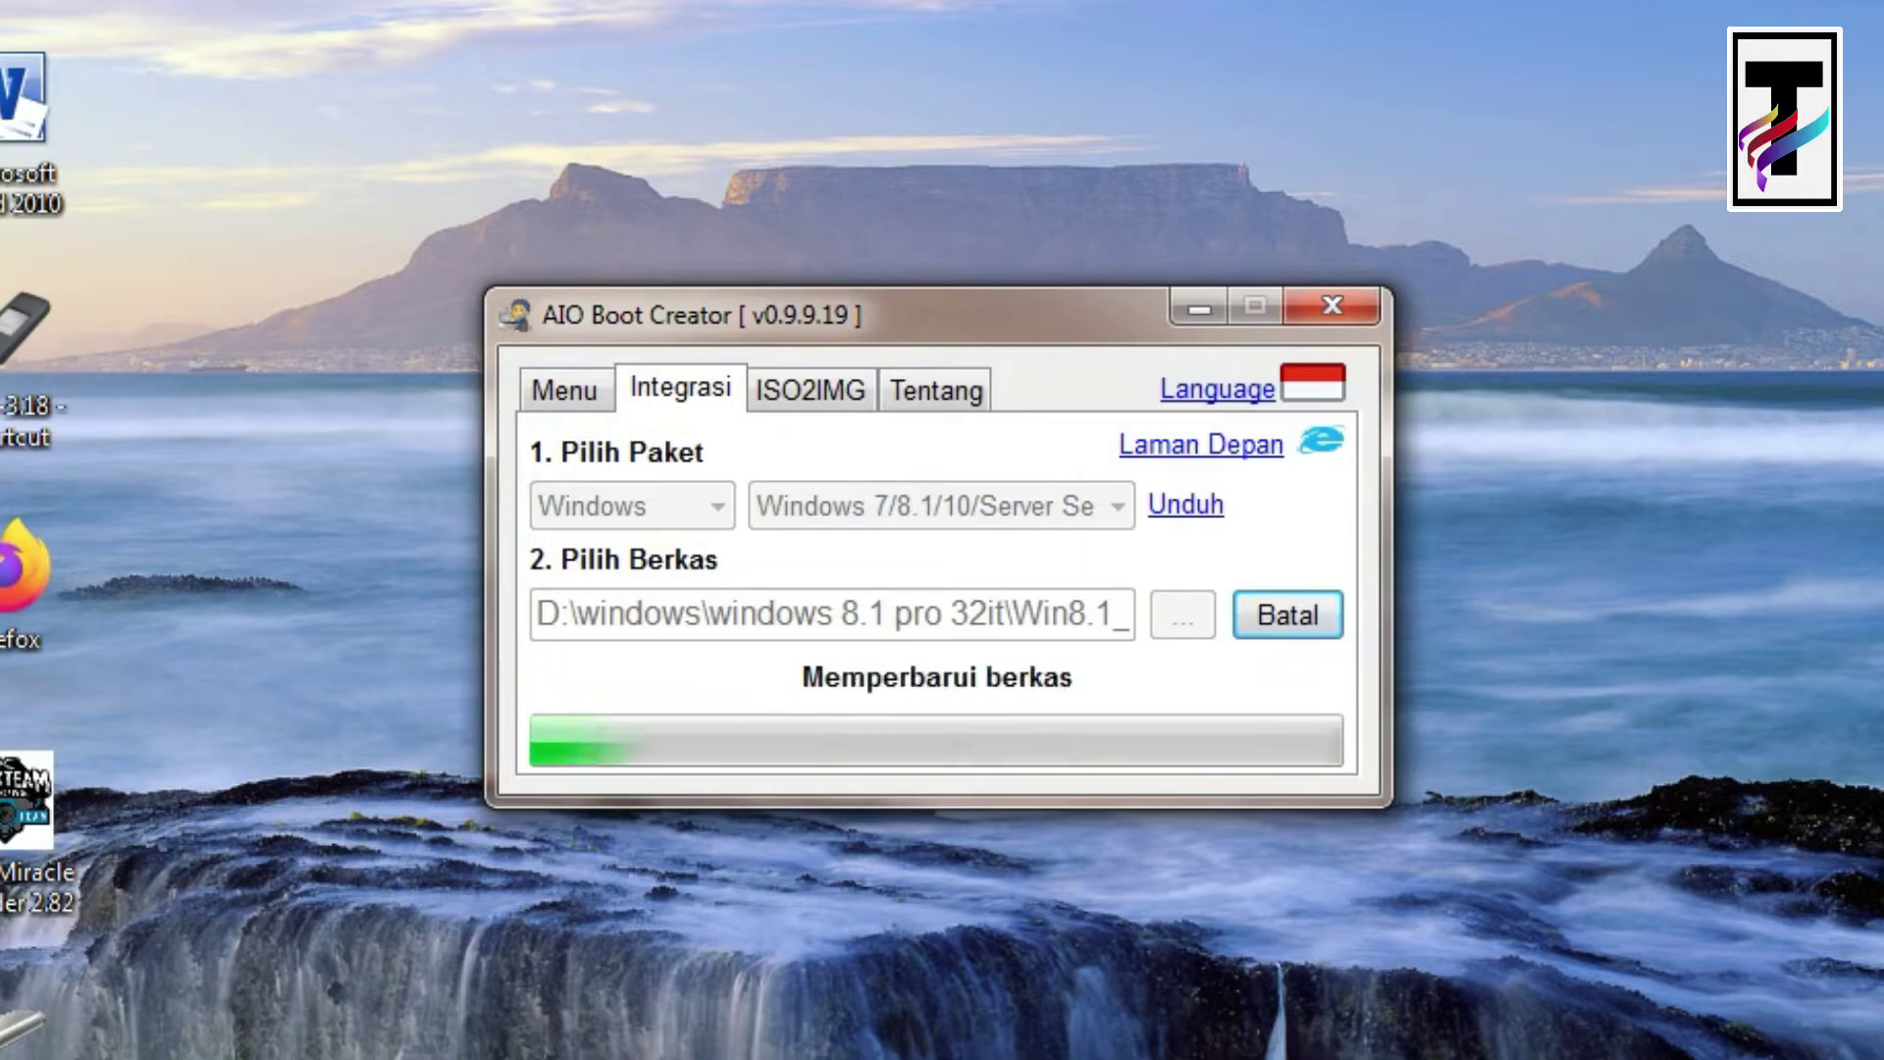